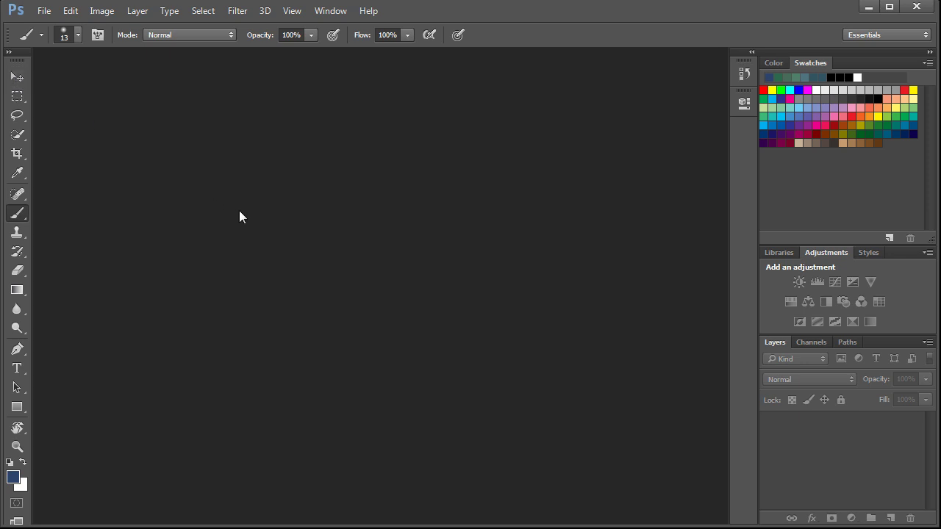
Activate the Move tool and examine the shortcuts listed beside the File commands.
{"action": "key", "text": "v"}
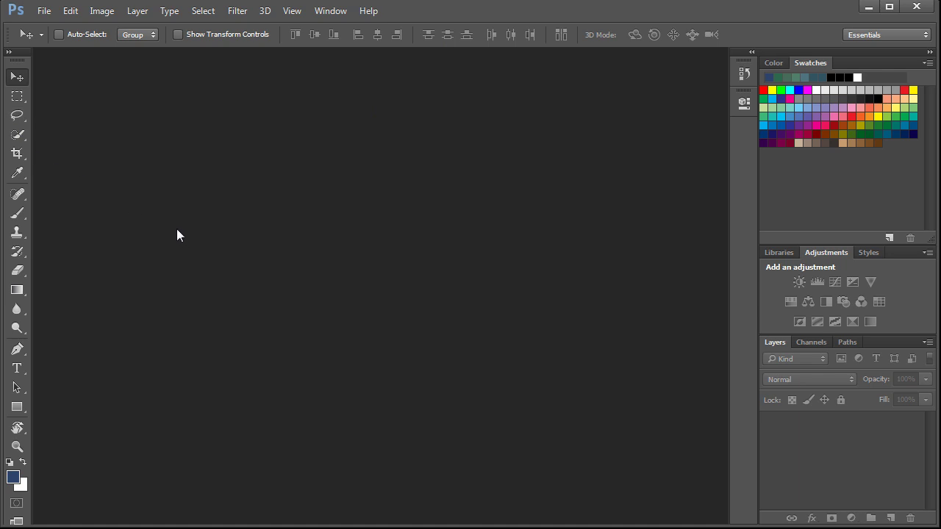
{"action": "left_click", "coordinate": [46, 15]}
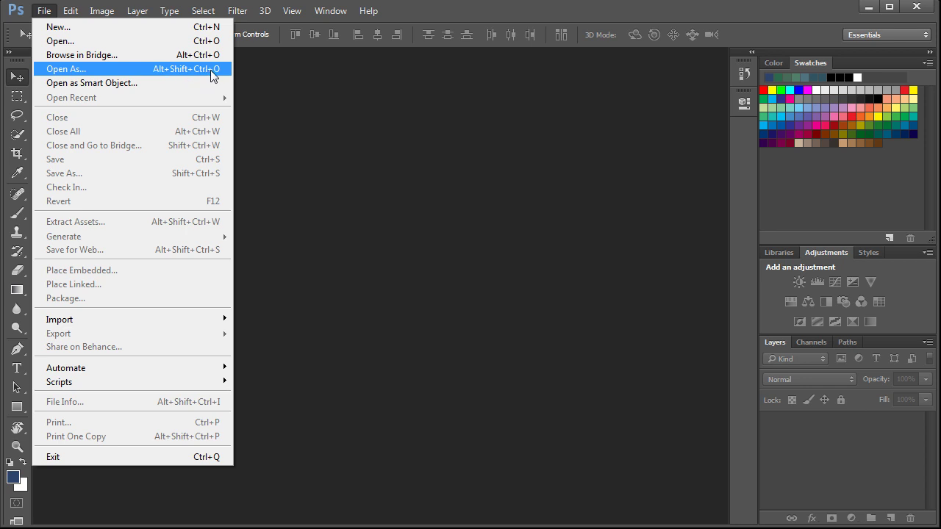
{"action": "left_click", "coordinate": [345, 161]}
Bring up the dialog for opening a file and cancel it without choosing anything.
{"action": "key", "text": "ctrl"}
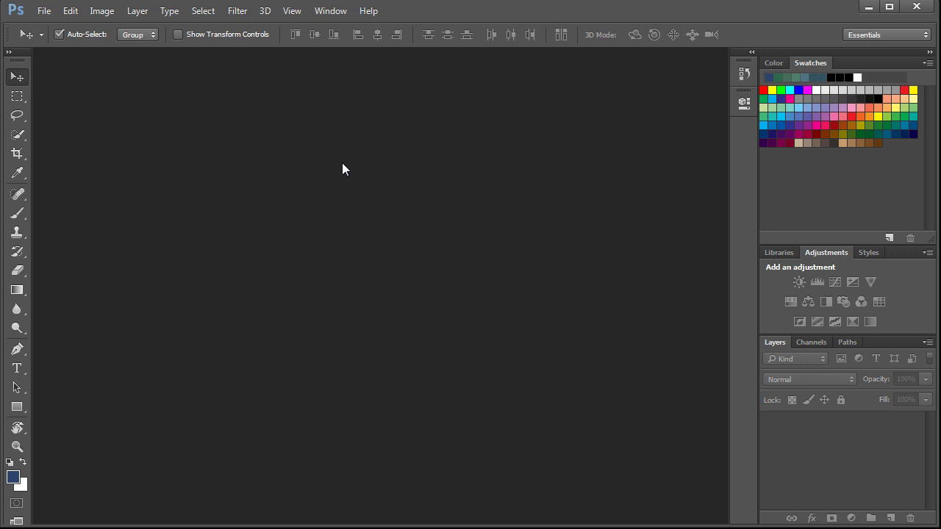
{"action": "key", "text": "ctrl+o"}
{"action": "left_click_drag", "start_coordinate": [396, 25], "coordinate": [430, 63]}
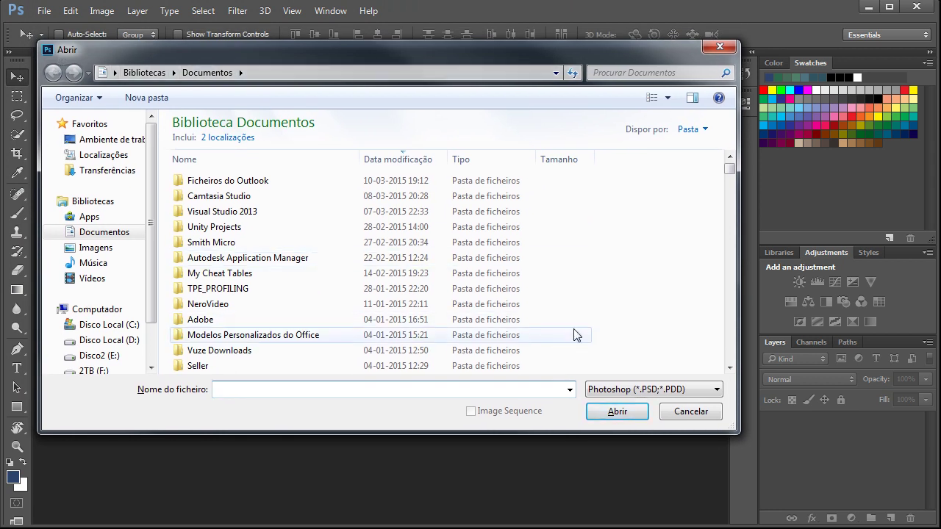
{"action": "left_click", "coordinate": [687, 413]}
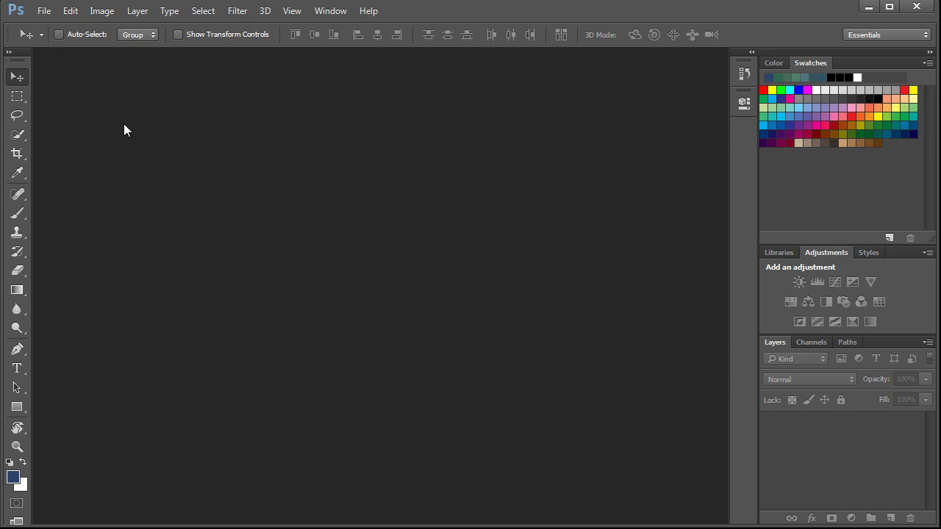
Examine which File and Edit commands have keyboard shortcuts listed beside them.
{"action": "left_click", "coordinate": [44, 12]}
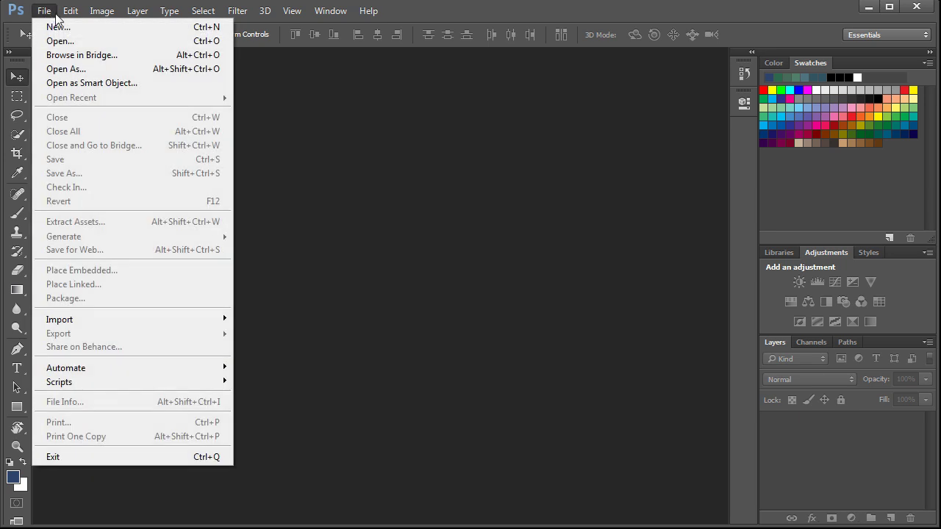
{"action": "mouse_move", "coordinate": [65, 19]}
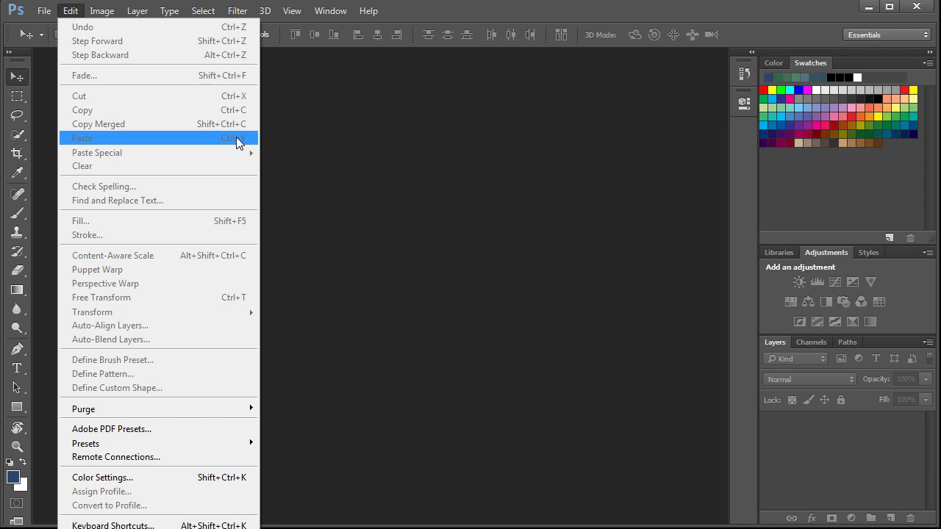
{"action": "left_click", "coordinate": [373, 137]}
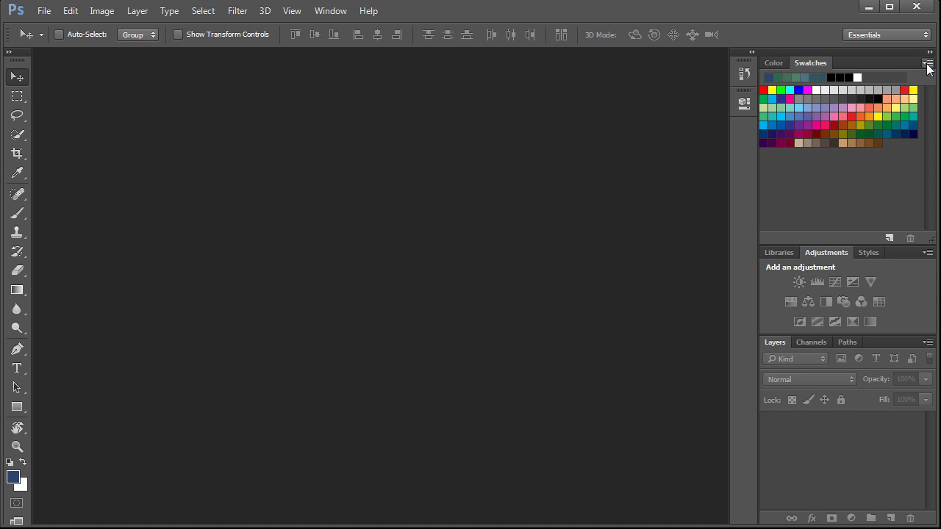
Move the program window aside and examine the options offered for Swatches and Color.
{"action": "left_click_drag", "start_coordinate": [840, 9], "coordinate": [656, 12]}
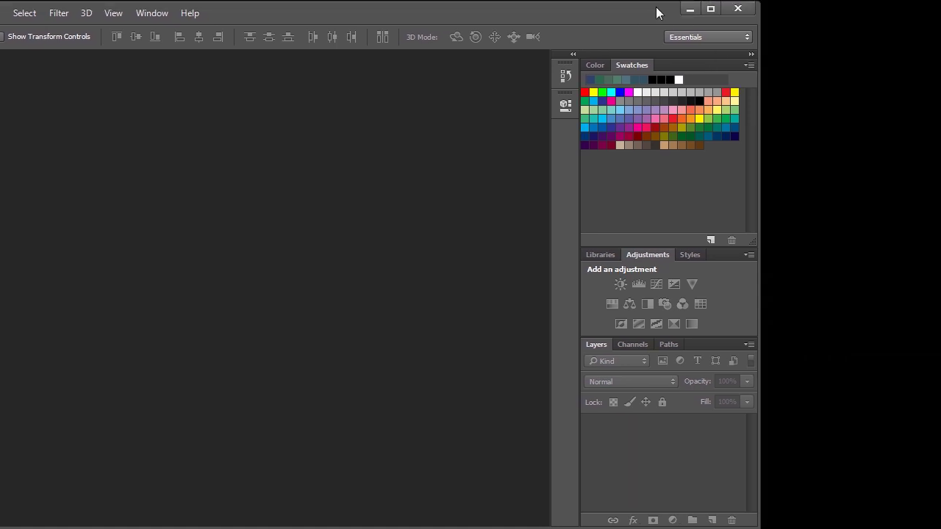
{"action": "left_click", "coordinate": [747, 66]}
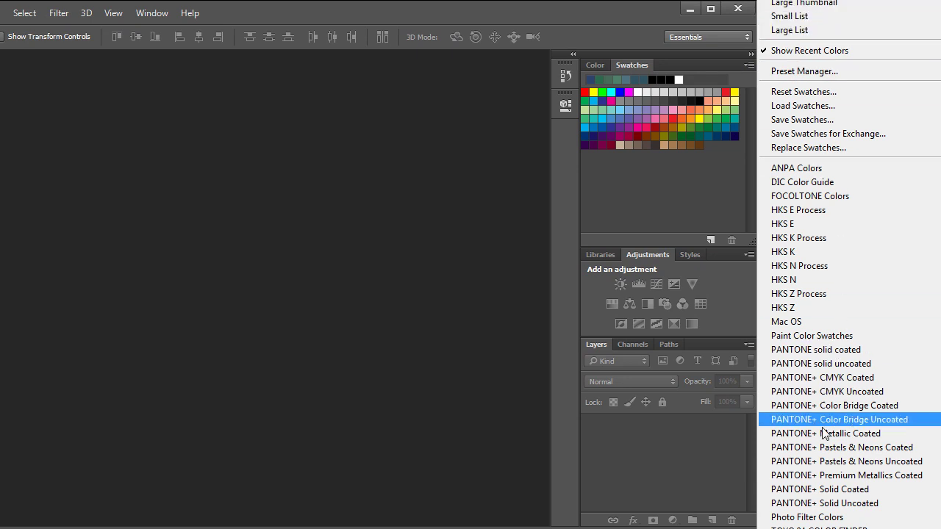
{"action": "left_click", "coordinate": [596, 69]}
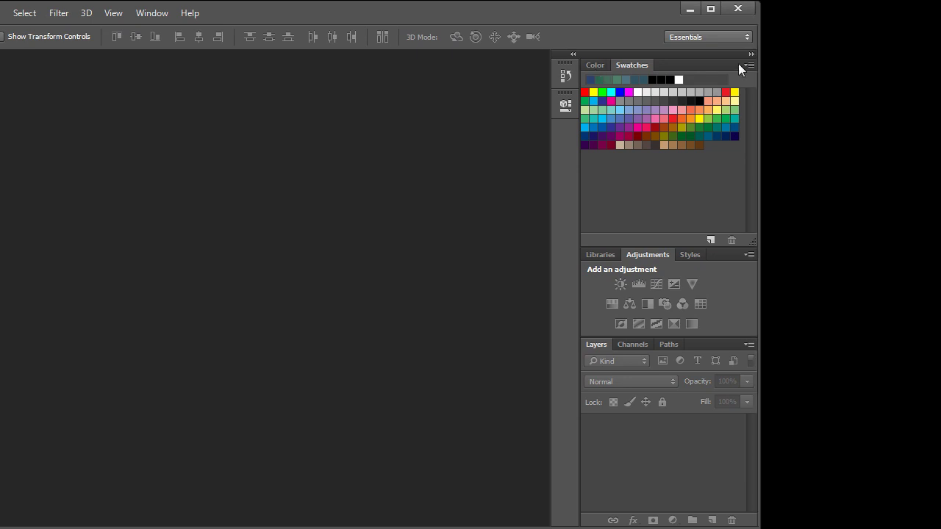
{"action": "left_click", "coordinate": [604, 66]}
{"action": "left_click", "coordinate": [750, 65]}
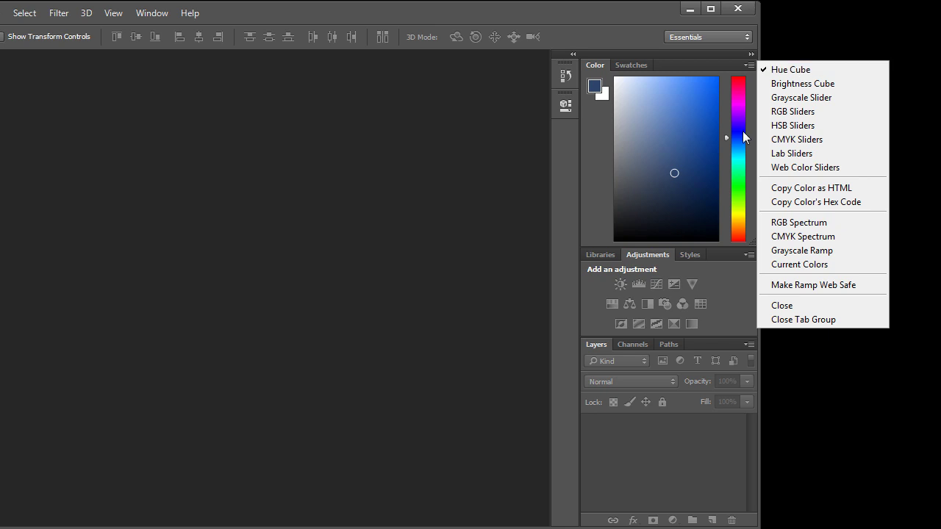
Show the Libraries content and examine the options offered for it.
{"action": "left_click", "coordinate": [600, 257]}
{"action": "left_click", "coordinate": [600, 255]}
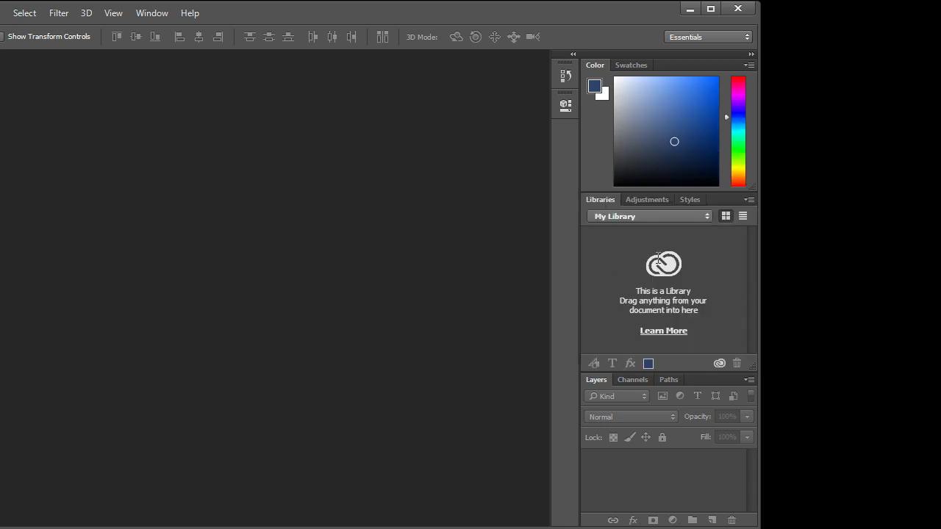
{"action": "left_click", "coordinate": [748, 199]}
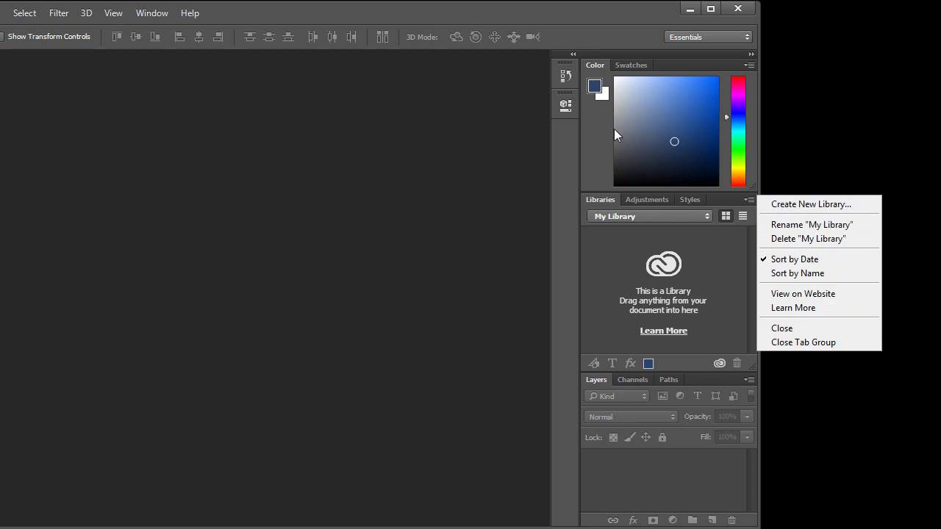
{"action": "left_click", "coordinate": [325, 13]}
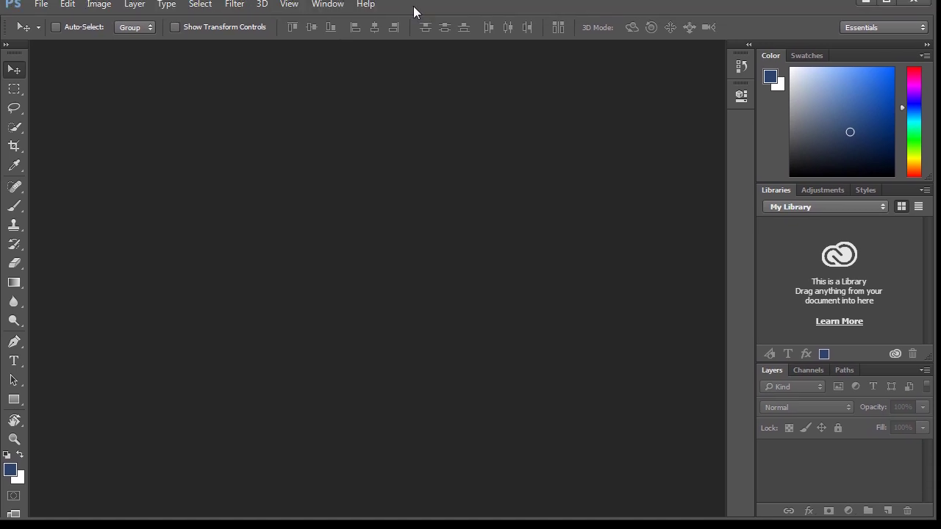
Examine the Edit commands and the available preference categories.
{"action": "left_click", "coordinate": [67, 7]}
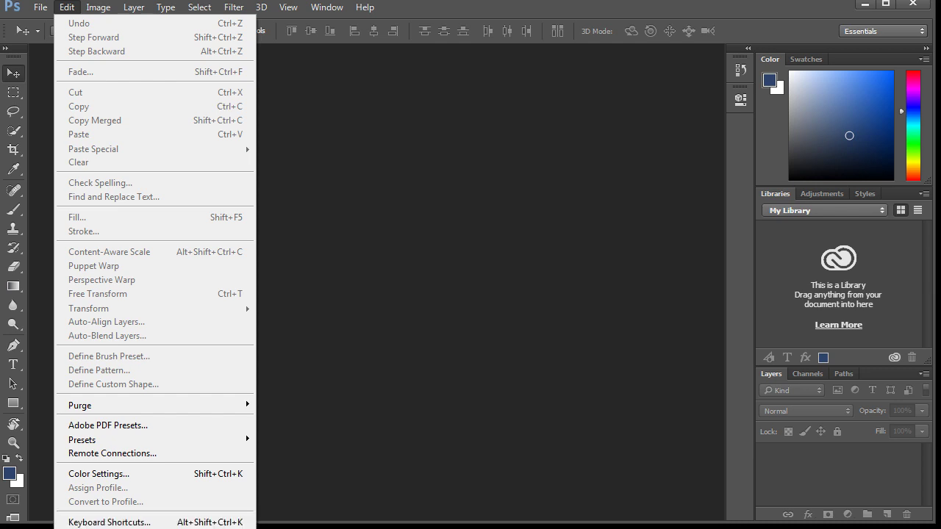
{"action": "mouse_move", "coordinate": [110, 528]}
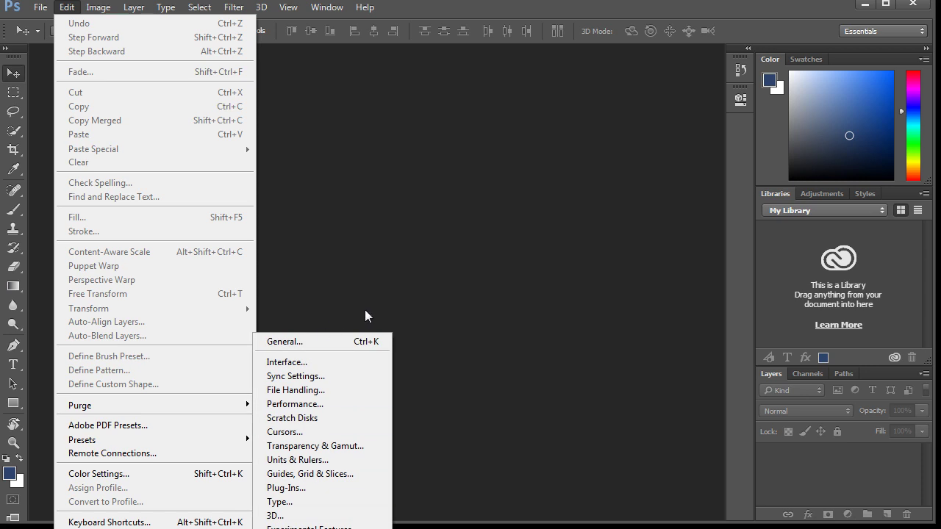
{"action": "left_click", "coordinate": [466, 253]}
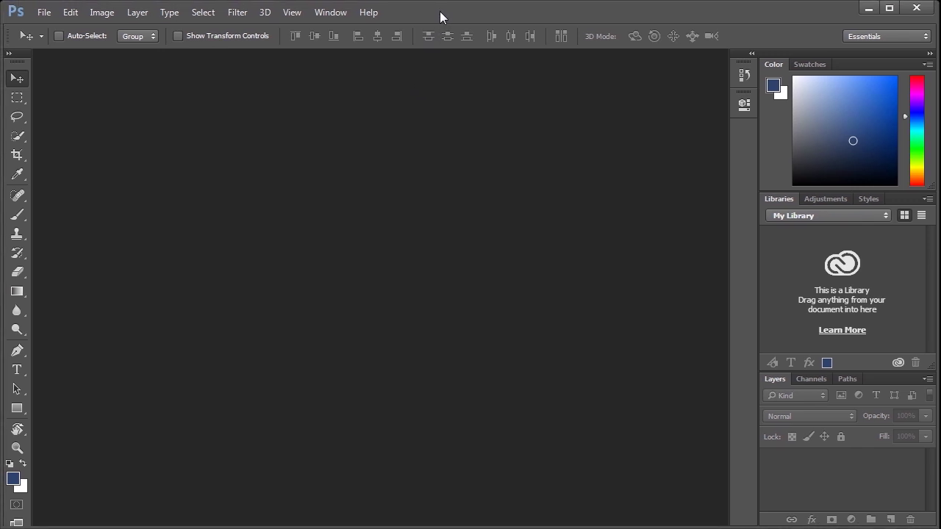
Open the Keyboard Shortcuts and Menus settings and display the Keyboard Shortcuts section.
{"action": "left_click", "coordinate": [68, 16]}
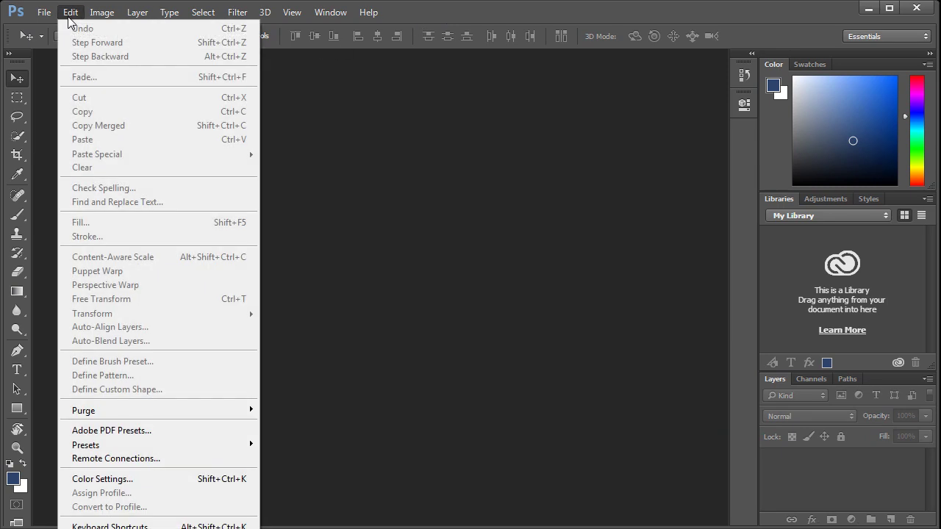
{"action": "left_click", "coordinate": [86, 526]}
{"action": "left_click_drag", "start_coordinate": [272, 33], "coordinate": [277, 68]}
{"action": "left_click", "coordinate": [239, 92]}
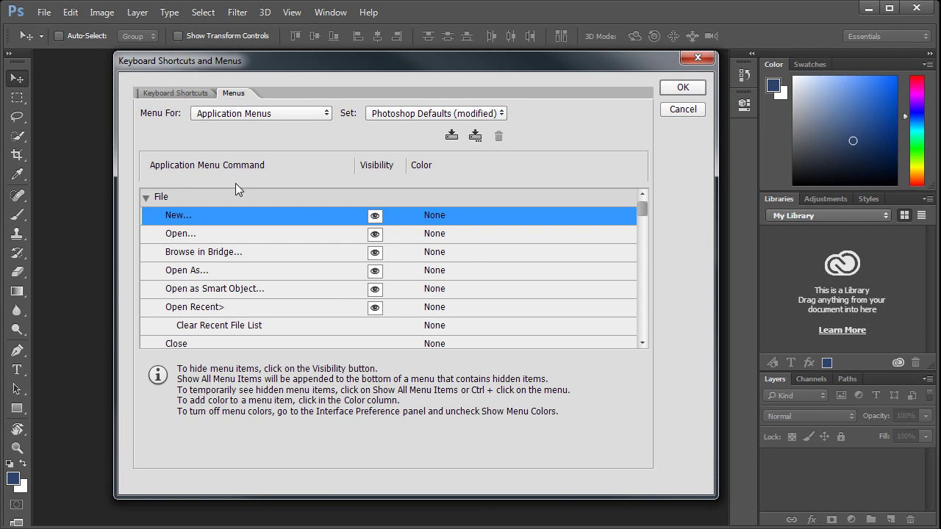
{"action": "left_click", "coordinate": [167, 93]}
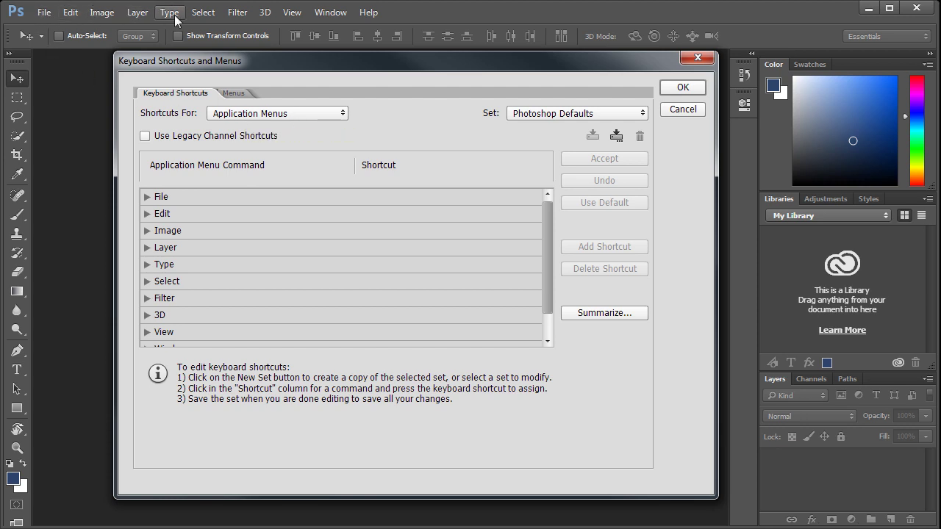
Compare the program's main menus with the command groups listed for the Application Menus shortcuts.
{"action": "left_click", "coordinate": [42, 14]}
{"action": "left_click", "coordinate": [76, 20]}
{"action": "left_click", "coordinate": [102, 12]}
{"action": "mouse_move", "coordinate": [177, 16]}
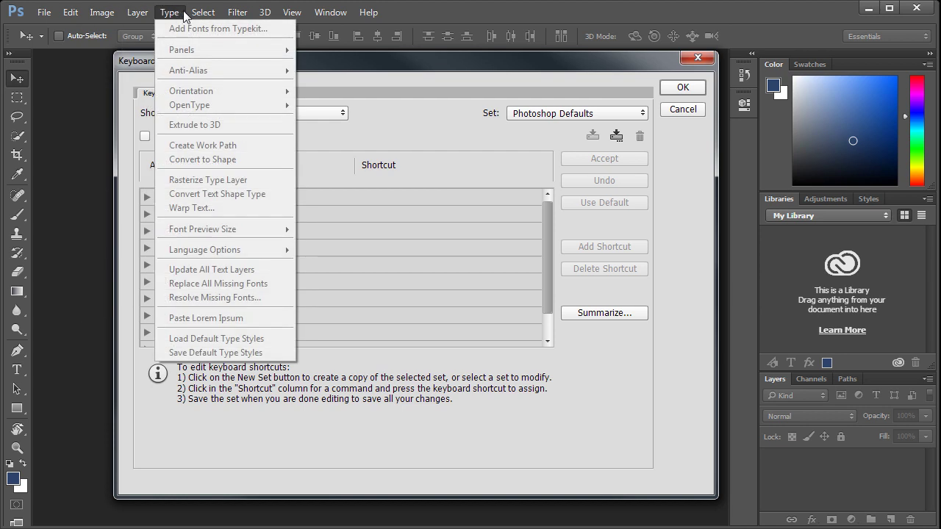
{"action": "mouse_move", "coordinate": [132, 15]}
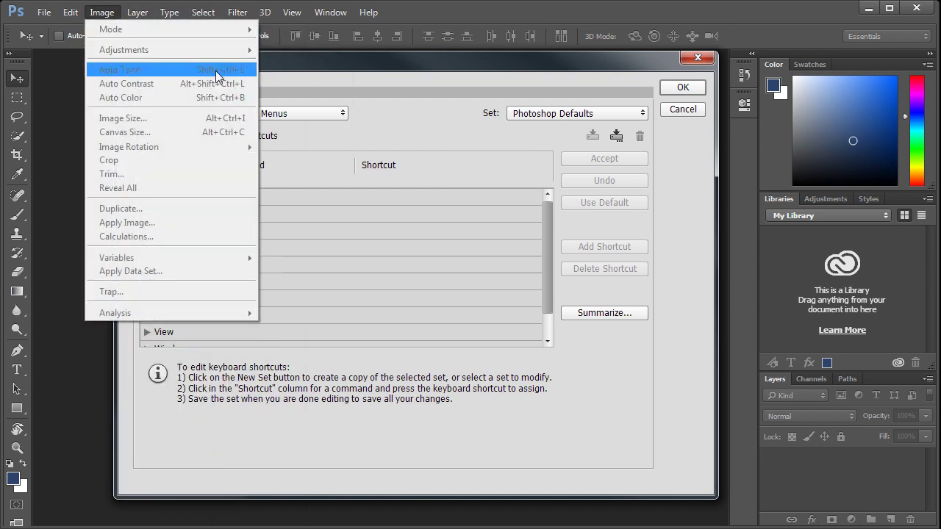
{"action": "left_click", "coordinate": [405, 67]}
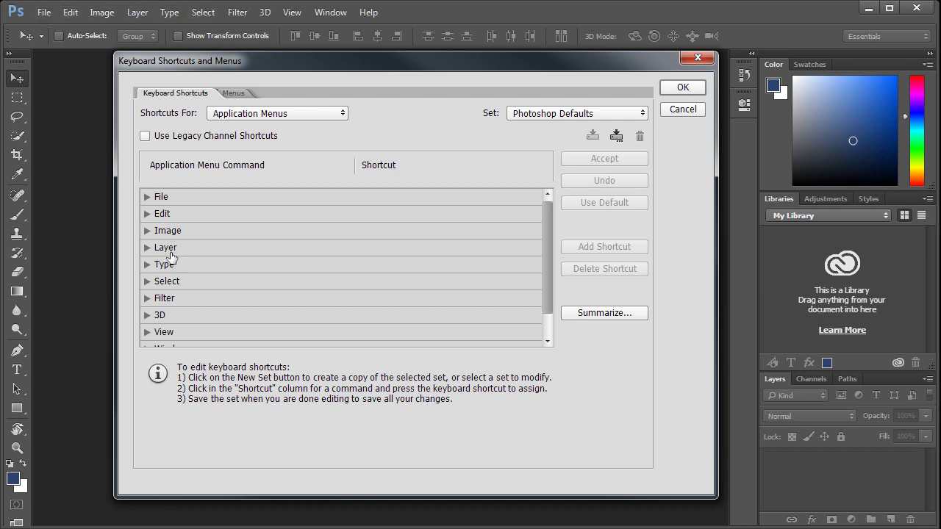
{"action": "left_click_drag", "start_coordinate": [548, 233], "coordinate": [546, 278]}
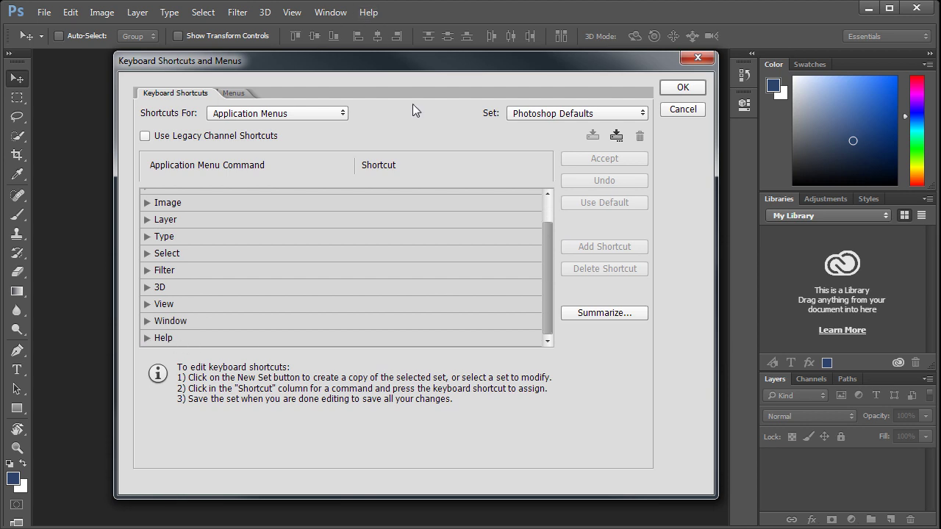
{"action": "left_click_drag", "start_coordinate": [549, 320], "coordinate": [548, 240]}
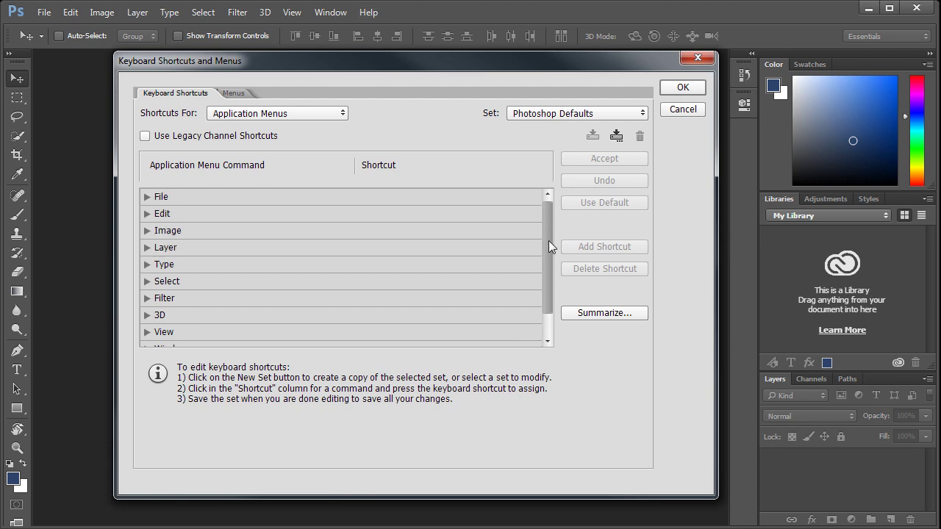
Expand the File command group in the shortcut list and compare it with the program's actual File commands.
{"action": "left_click", "coordinate": [147, 197]}
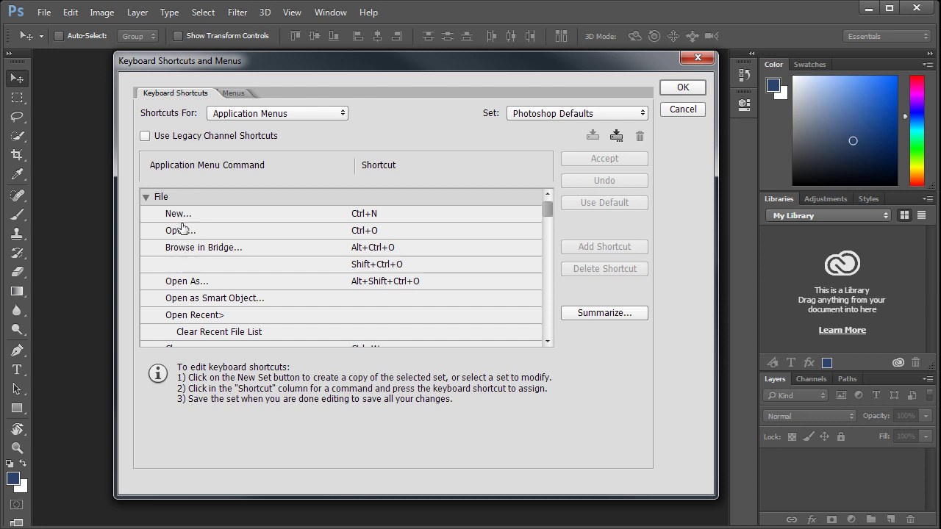
{"action": "left_click", "coordinate": [44, 13]}
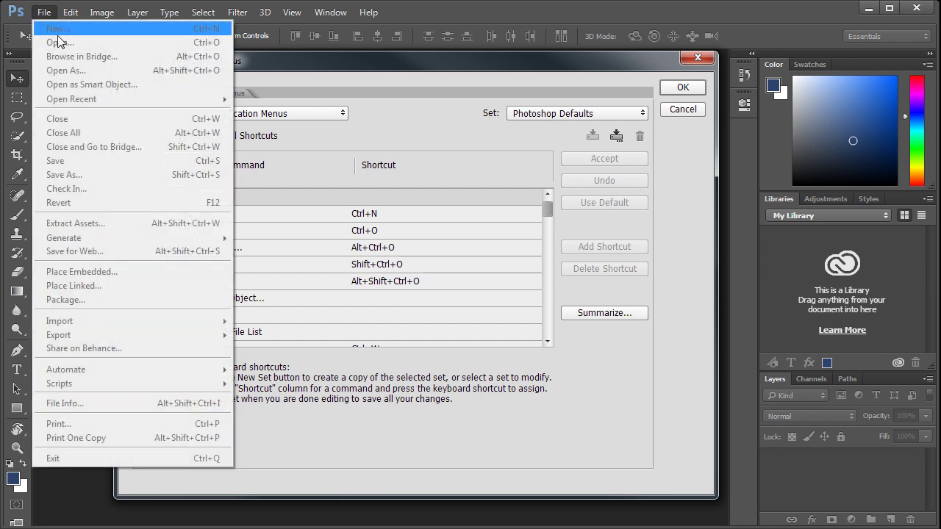
{"action": "left_click", "coordinate": [443, 170]}
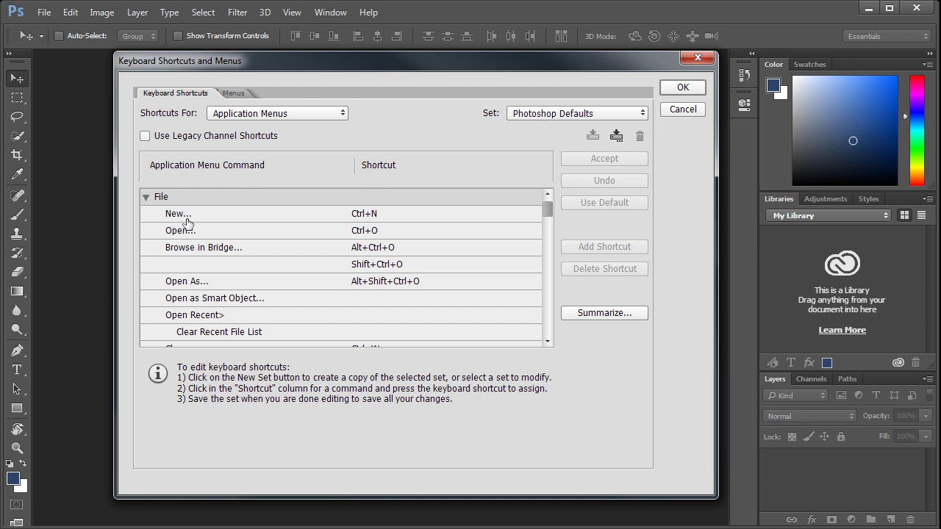
Try Ctrl+P as the shortcut for the New command and undo the change.
{"action": "left_click", "coordinate": [382, 214]}
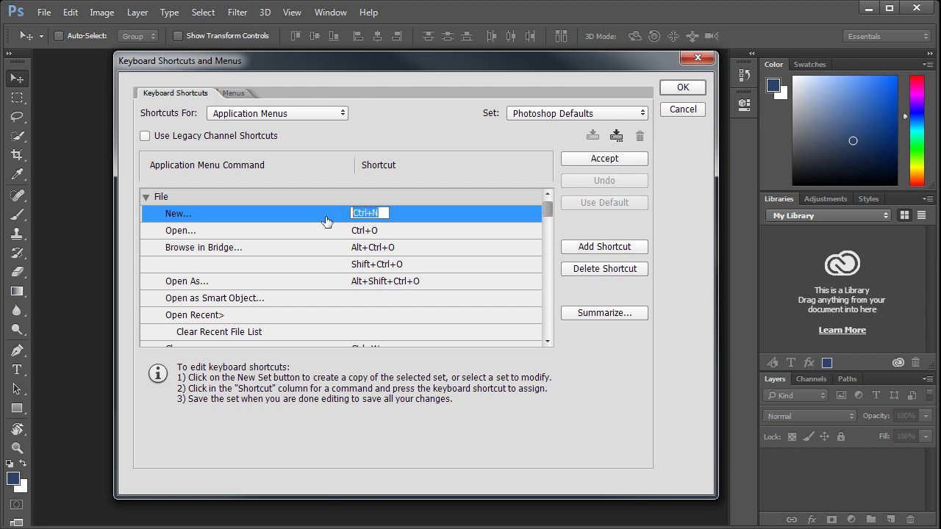
{"action": "key", "text": "ctrl"}
{"action": "key", "text": "ctrl+p"}
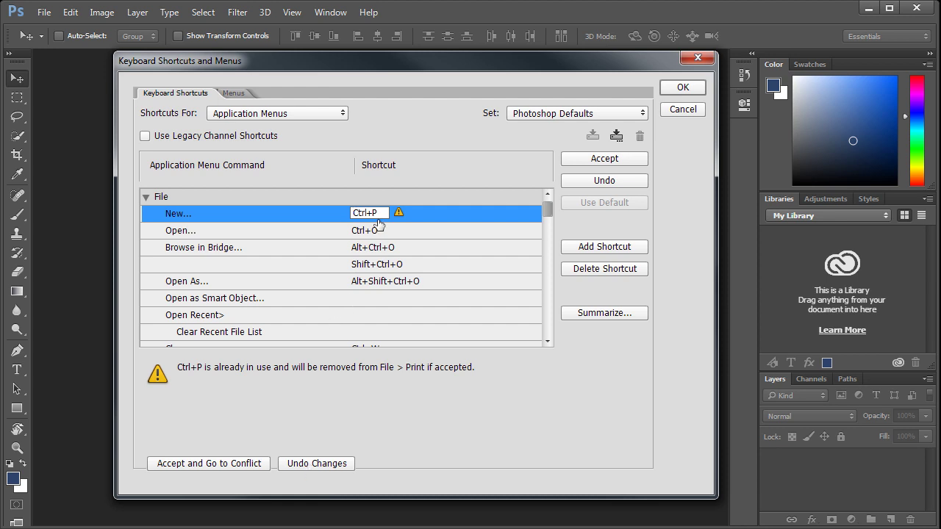
{"action": "left_click", "coordinate": [317, 464]}
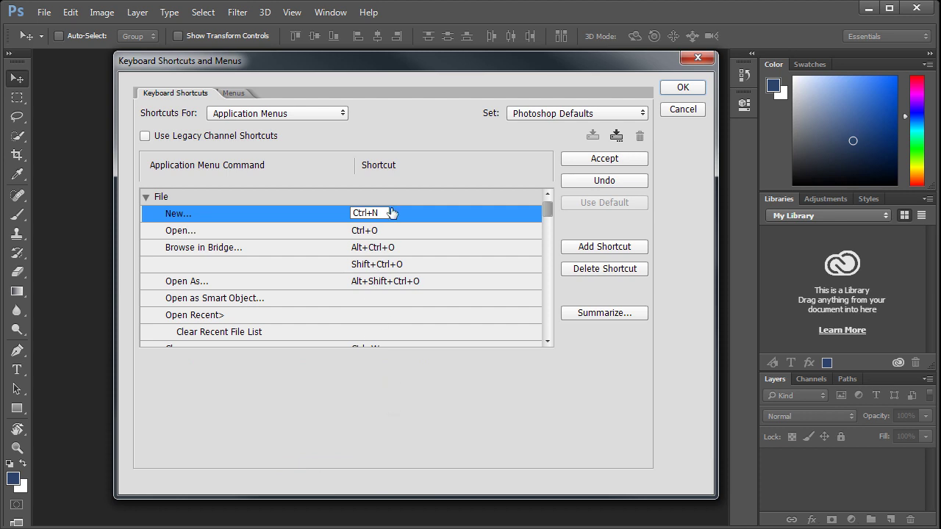
Try to assign Shift+P as the shortcut for the New command.
{"action": "left_click_drag", "start_coordinate": [382, 212], "coordinate": [373, 212]}
{"action": "key", "text": "shift+p"}
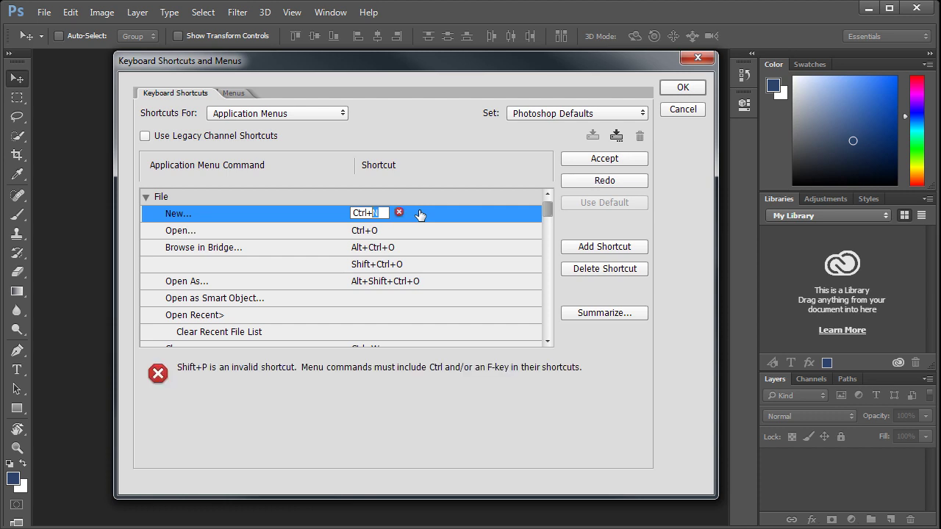
{"action": "left_click", "coordinate": [403, 214]}
Assign Ctrl+P to the New command, accept its removal from Print, and leave Print without a shortcut.
{"action": "left_click", "coordinate": [245, 217]}
{"action": "key", "text": "BackSpace"}
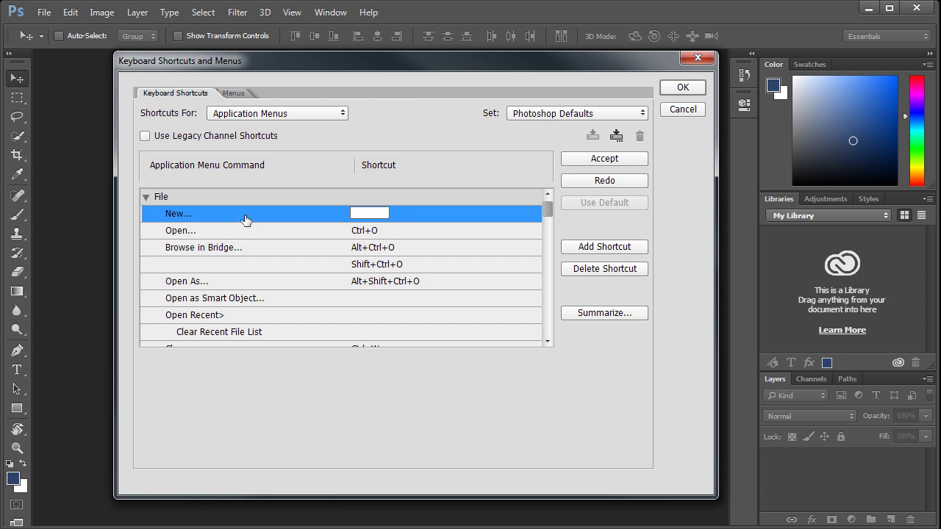
{"action": "key", "text": "ctrl+p"}
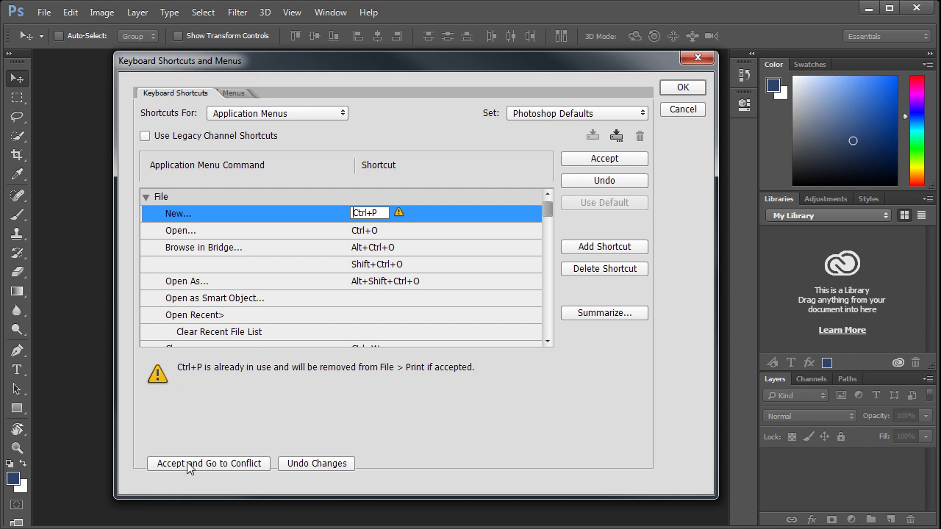
{"action": "left_click", "coordinate": [224, 464]}
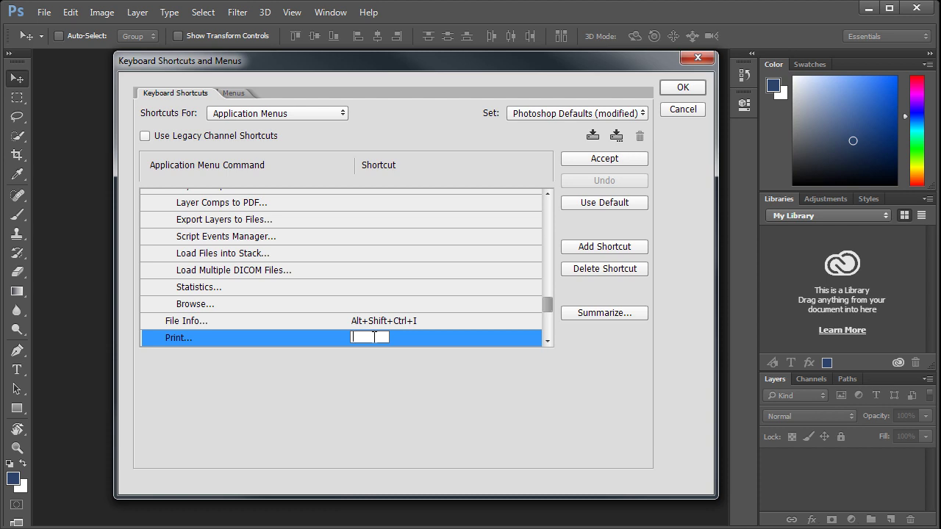
{"action": "left_click", "coordinate": [421, 396]}
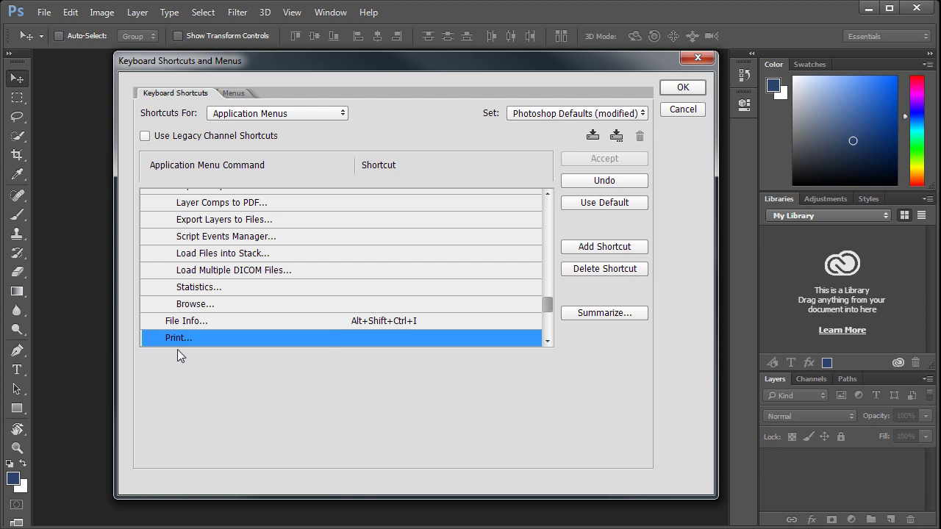
{"action": "left_click_drag", "start_coordinate": [549, 311], "coordinate": [550, 208]}
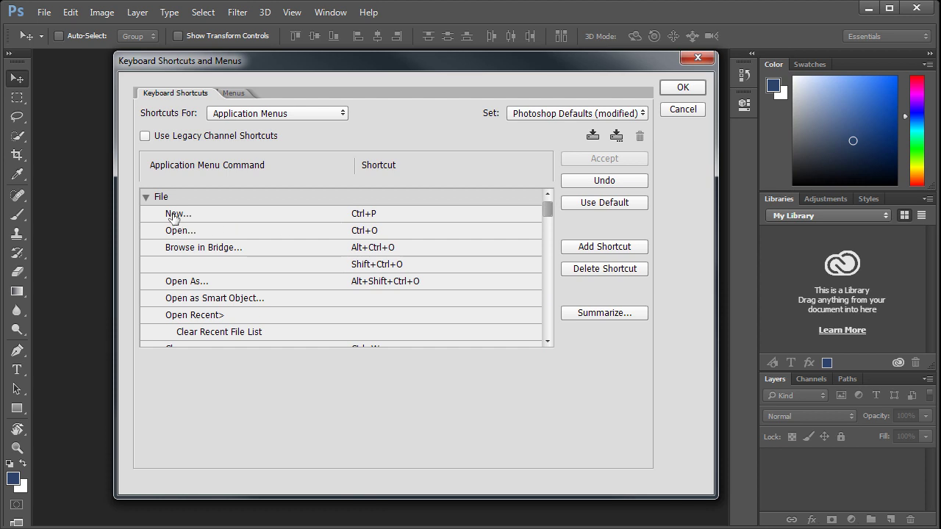
Change the New command's shortcut to Ctrl+N and back to Ctrl+P, and undo the change.
{"action": "left_click", "coordinate": [370, 221]}
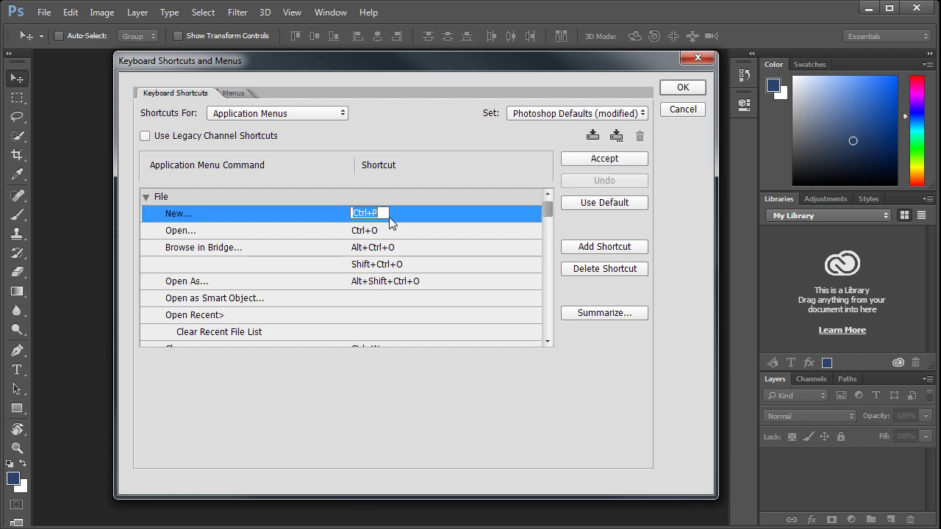
{"action": "key", "text": "ctrl+n"}
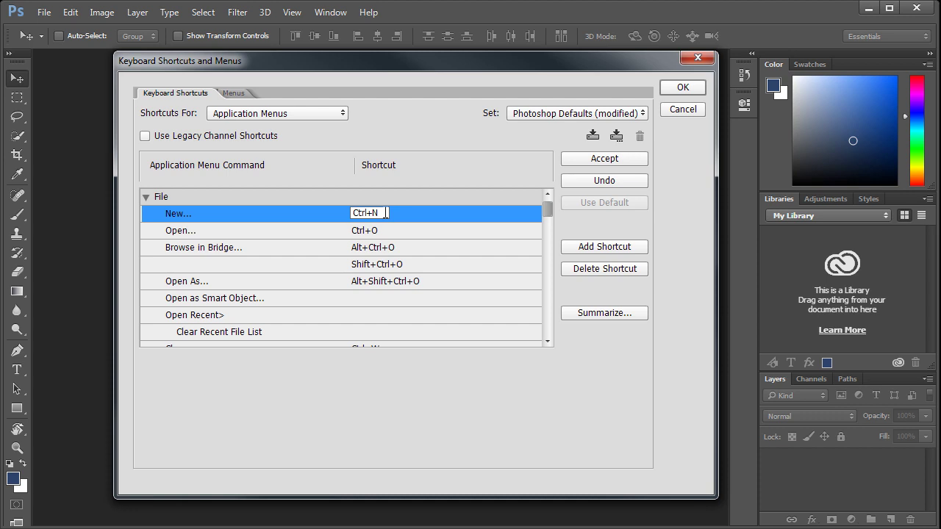
{"action": "left_click_drag", "start_coordinate": [386, 212], "coordinate": [301, 219]}
{"action": "key", "text": "ctrl+p"}
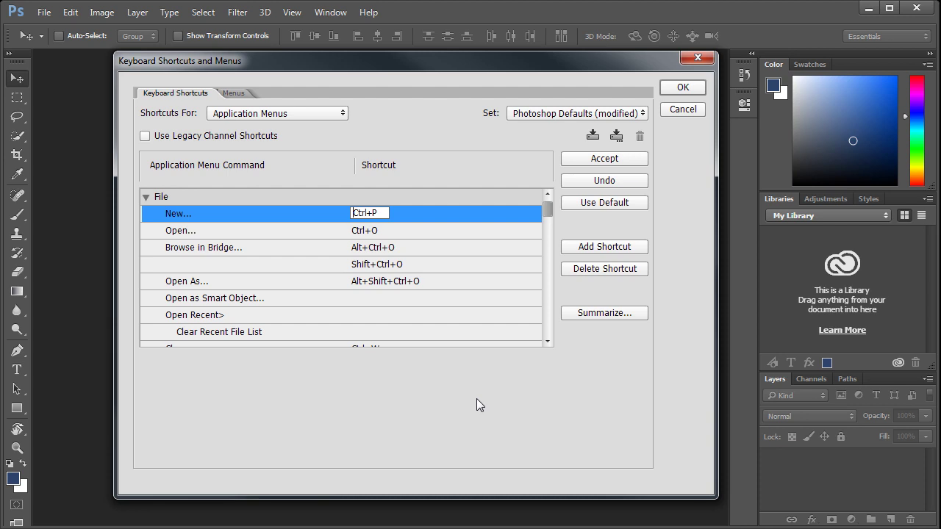
{"action": "key", "text": "Return"}
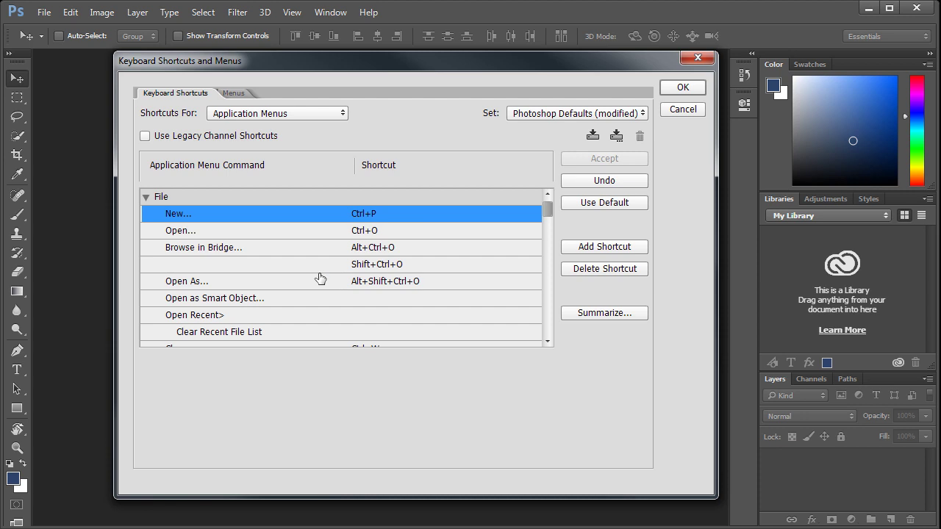
{"action": "left_click", "coordinate": [606, 180]}
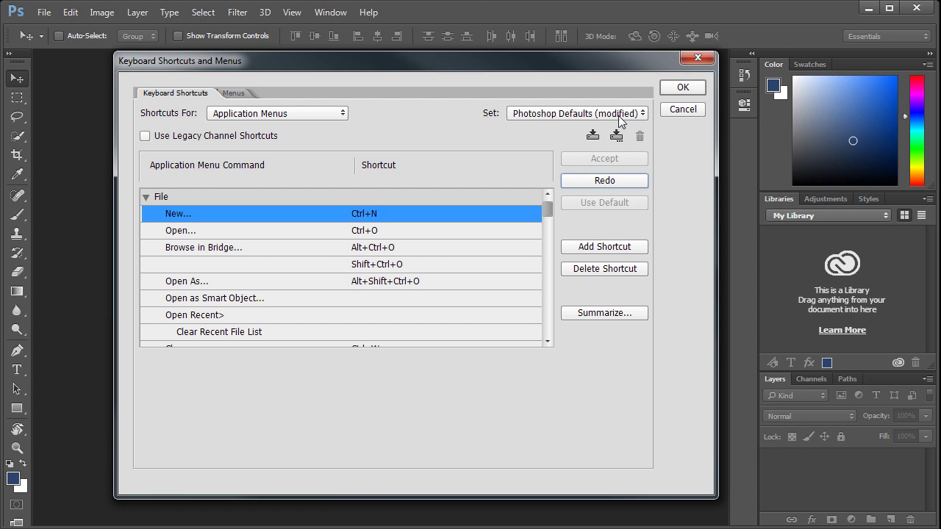
Set Ctrl+P as the New command's shortcut, accept the conflict with Print, and check the New entry.
{"action": "left_click", "coordinate": [368, 213]}
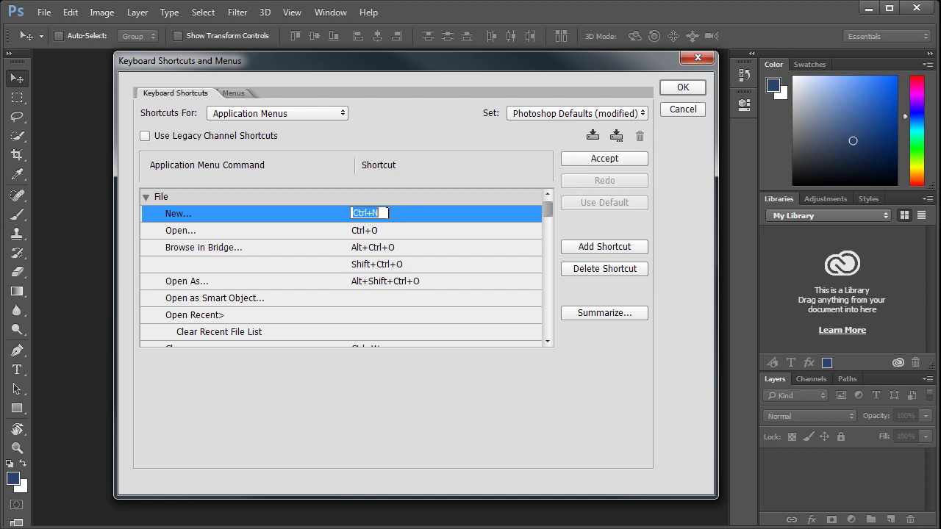
{"action": "key", "text": "ctrl+p"}
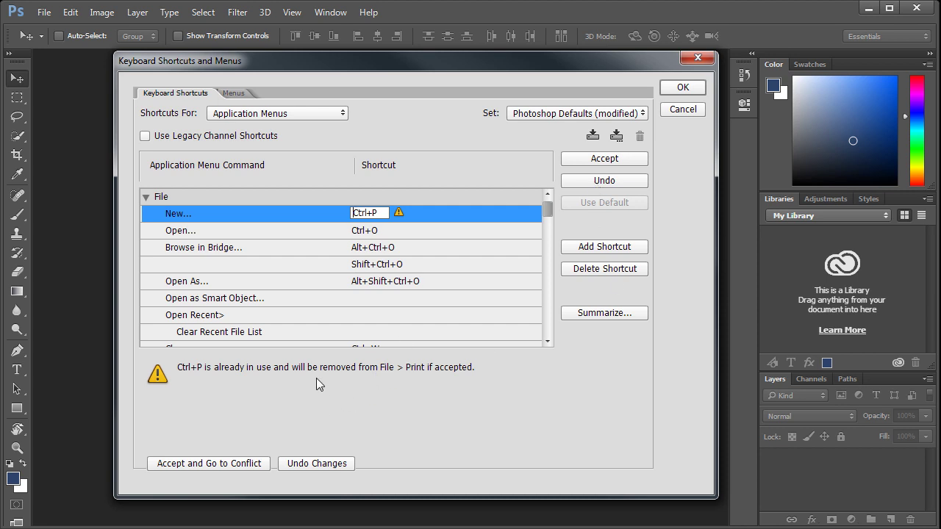
{"action": "left_click", "coordinate": [206, 464]}
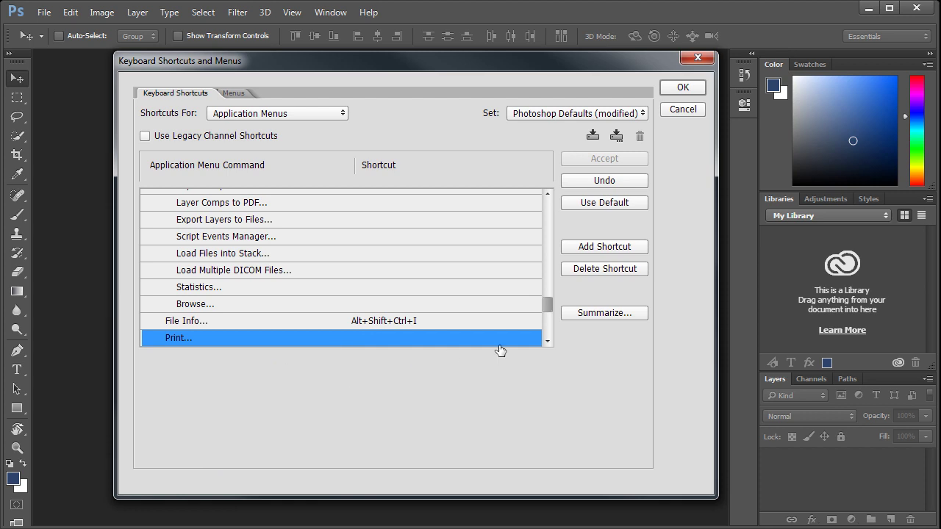
{"action": "left_click_drag", "start_coordinate": [546, 302], "coordinate": [549, 200]}
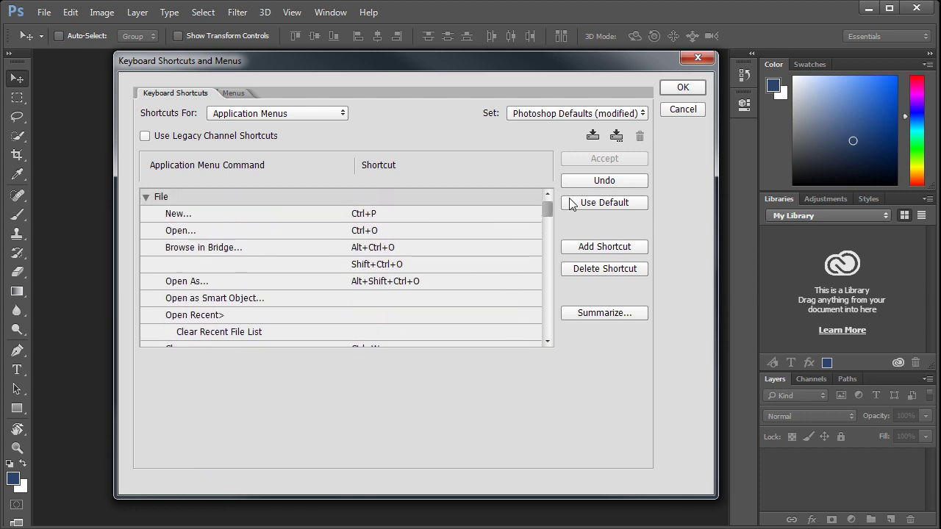
Switch to the Photoshop Defaults shortcut set, choose to save the modified shortcuts, and cancel the save.
{"action": "left_click", "coordinate": [527, 116]}
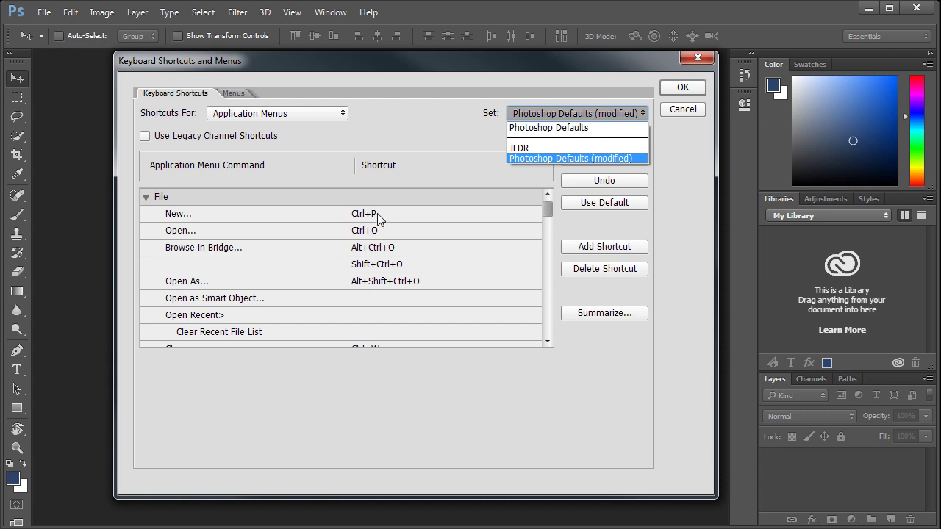
{"action": "left_click", "coordinate": [534, 135]}
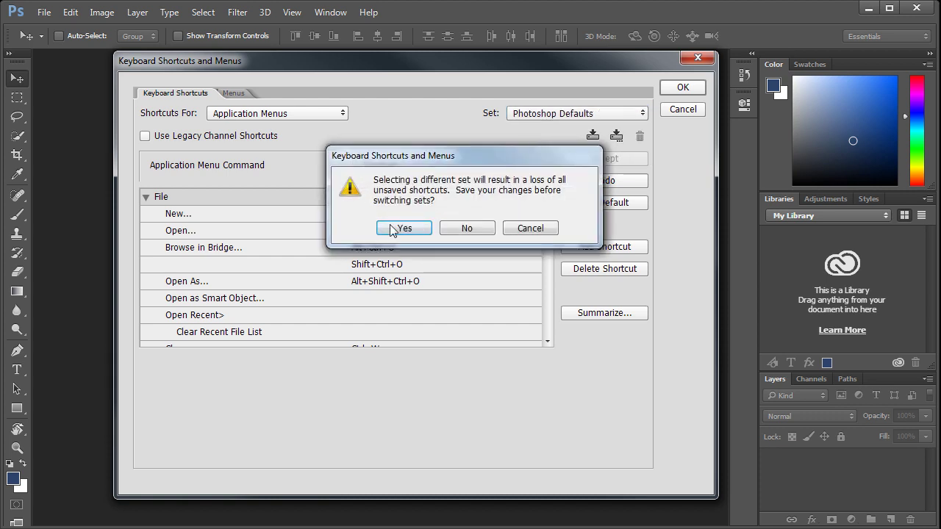
{"action": "left_click_drag", "start_coordinate": [448, 156], "coordinate": [355, 97]}
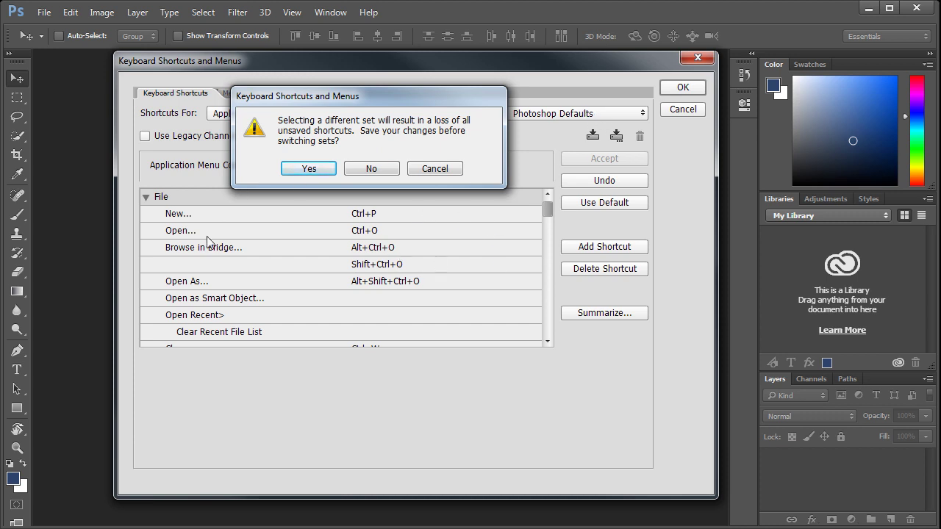
{"action": "left_click", "coordinate": [309, 169]}
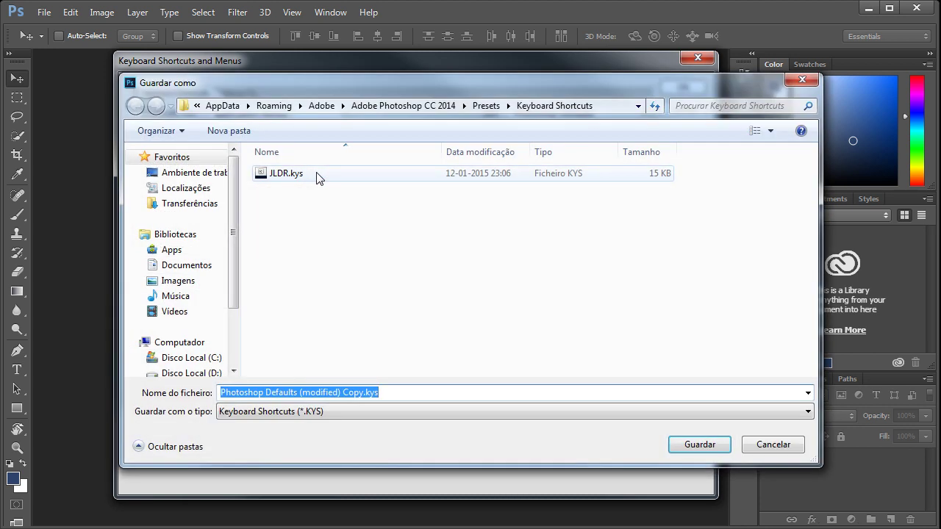
{"action": "left_click", "coordinate": [762, 447]}
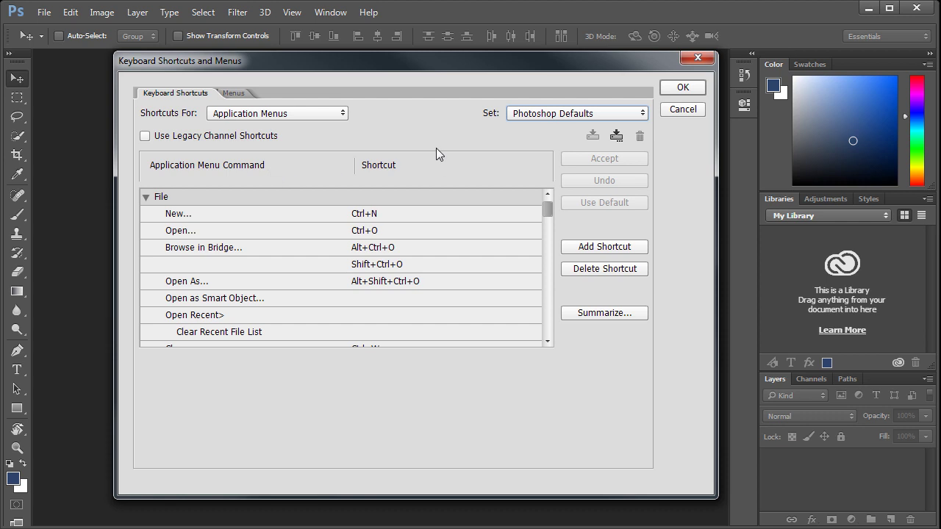
Assign Ctrl+P to the New command in the default set, accepting its removal from Print.
{"action": "left_click", "coordinate": [365, 215]}
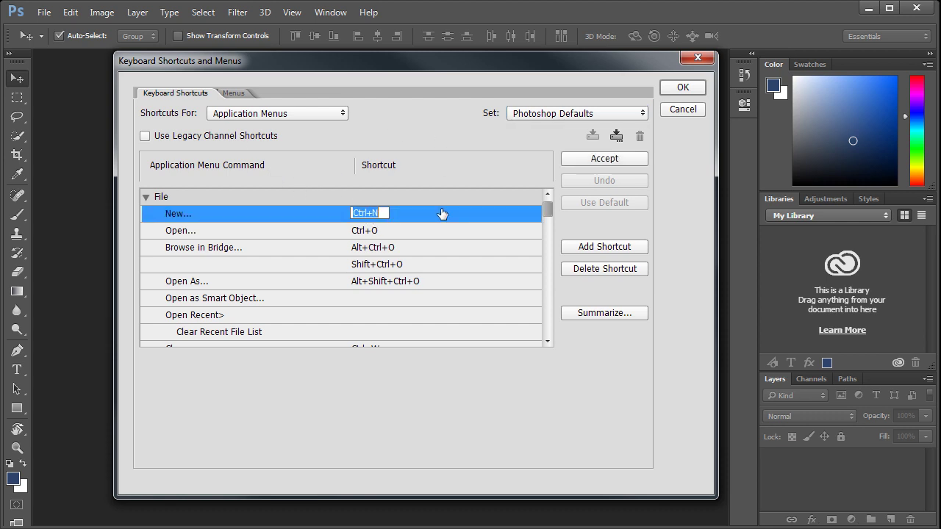
{"action": "key", "text": "ctrl+p"}
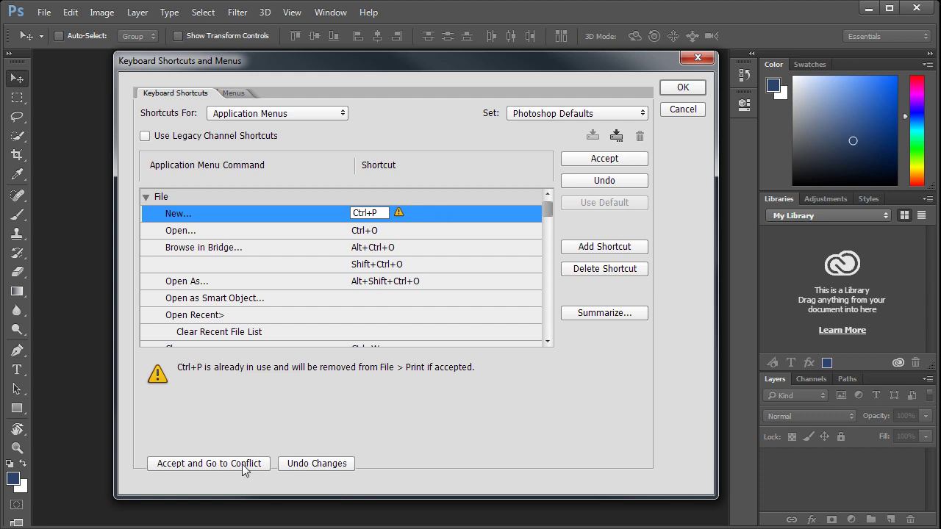
{"action": "left_click", "coordinate": [209, 464]}
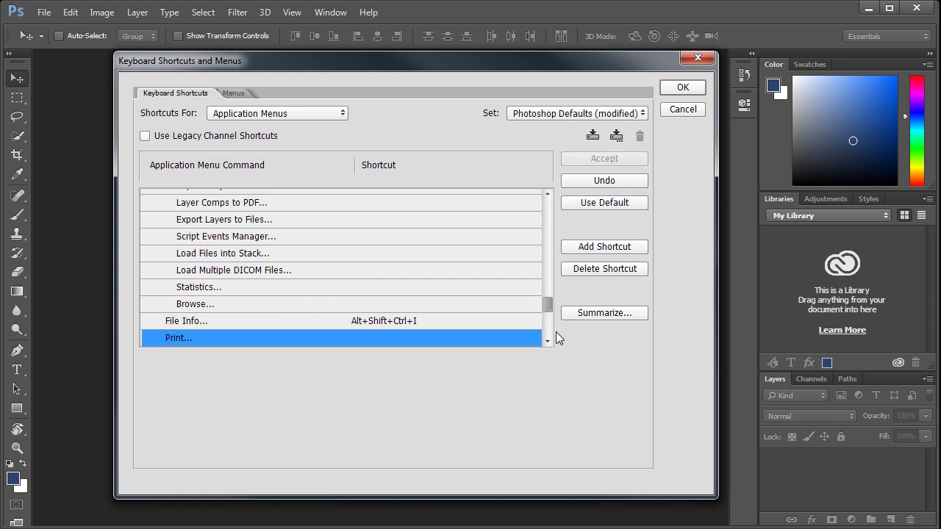
{"action": "left_click_drag", "start_coordinate": [549, 303], "coordinate": [552, 195]}
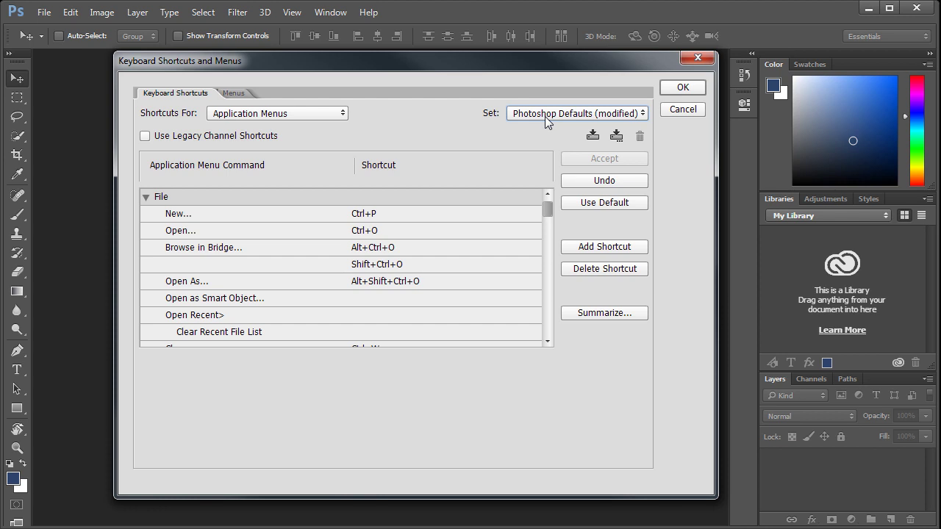
Save the modified shortcuts as a new set named novo.kys in the Keyboard Shortcuts folder.
{"action": "left_click", "coordinate": [617, 137]}
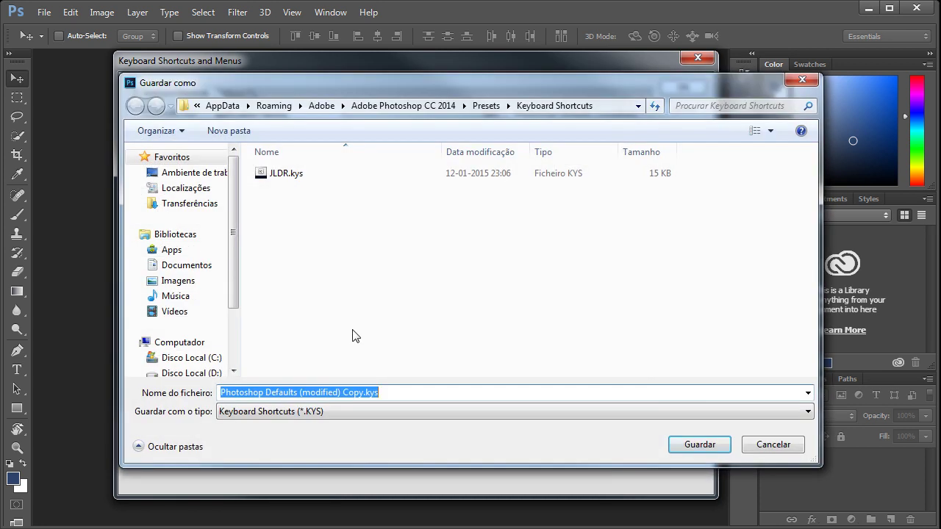
{"action": "left_click", "coordinate": [348, 392]}
{"action": "left_click_drag", "start_coordinate": [363, 392], "coordinate": [98, 390]}
{"action": "type", "text": "novo"}
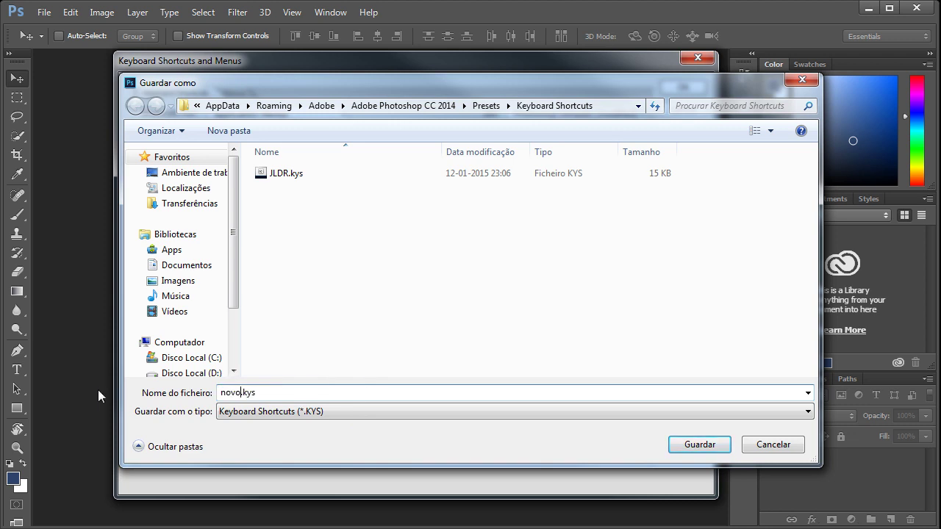
{"action": "left_click", "coordinate": [710, 451]}
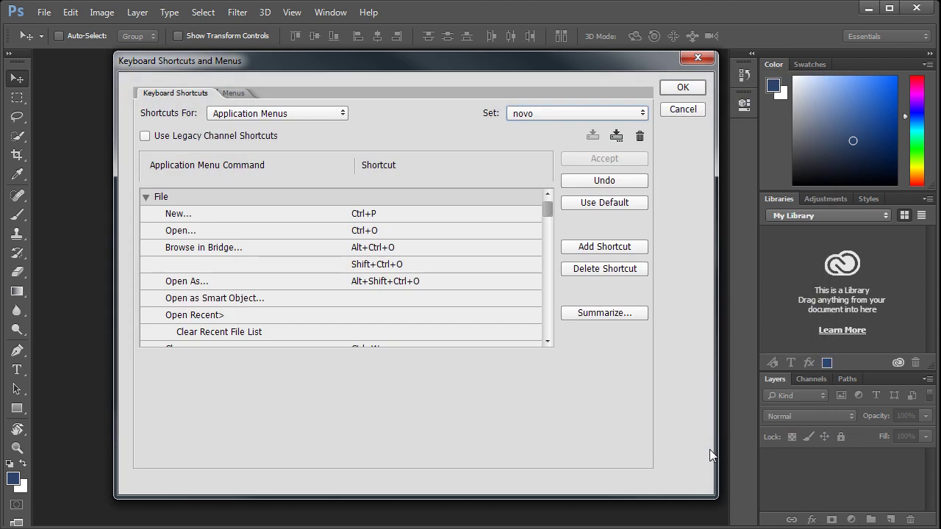
Switch to the Photoshop Defaults set and back to novo to compare the New command's shortcut.
{"action": "left_click", "coordinate": [554, 112]}
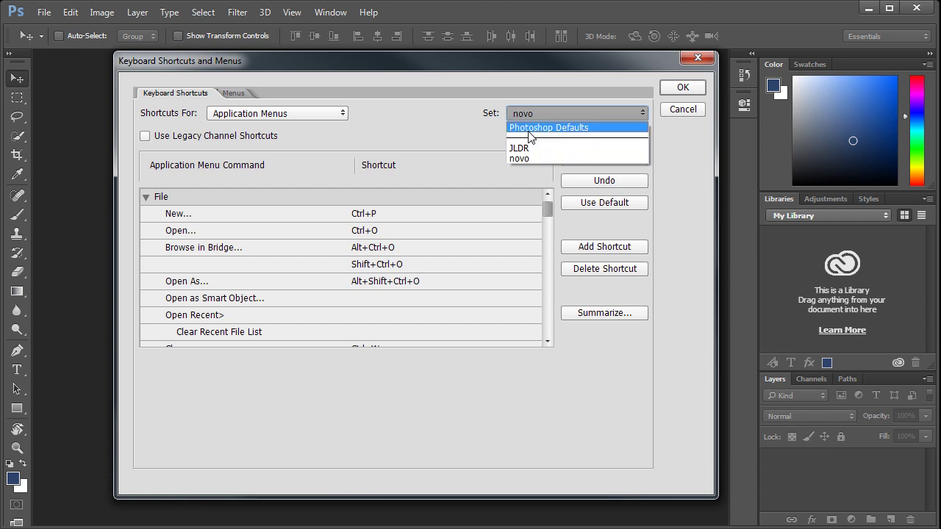
{"action": "left_click", "coordinate": [530, 131]}
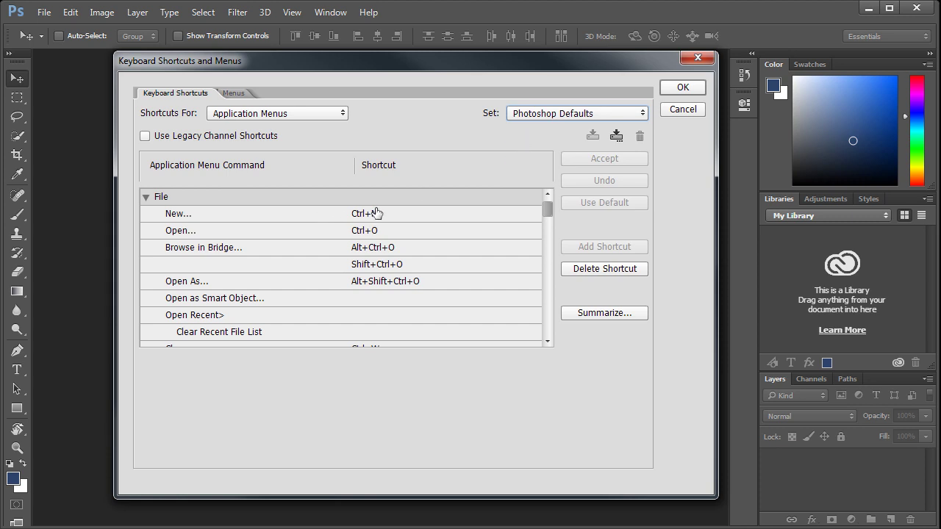
{"action": "left_click", "coordinate": [544, 115]}
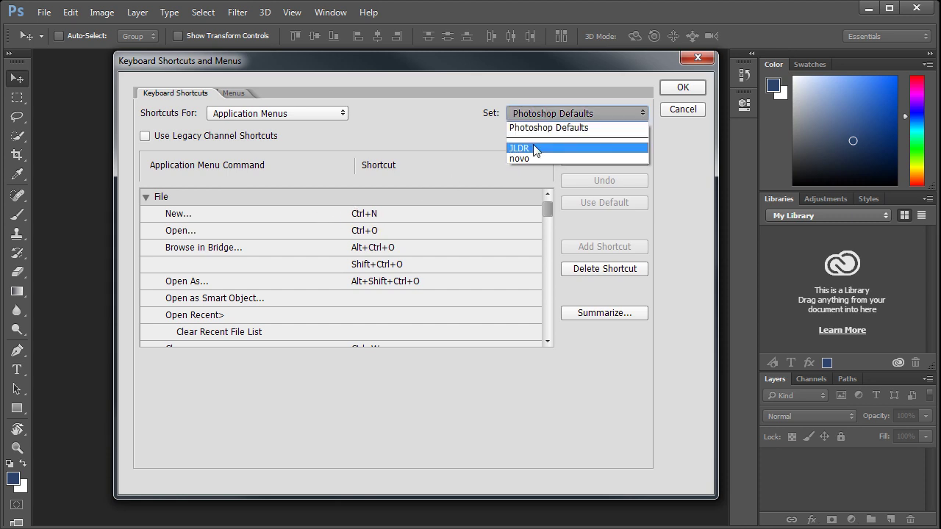
{"action": "left_click", "coordinate": [527, 158]}
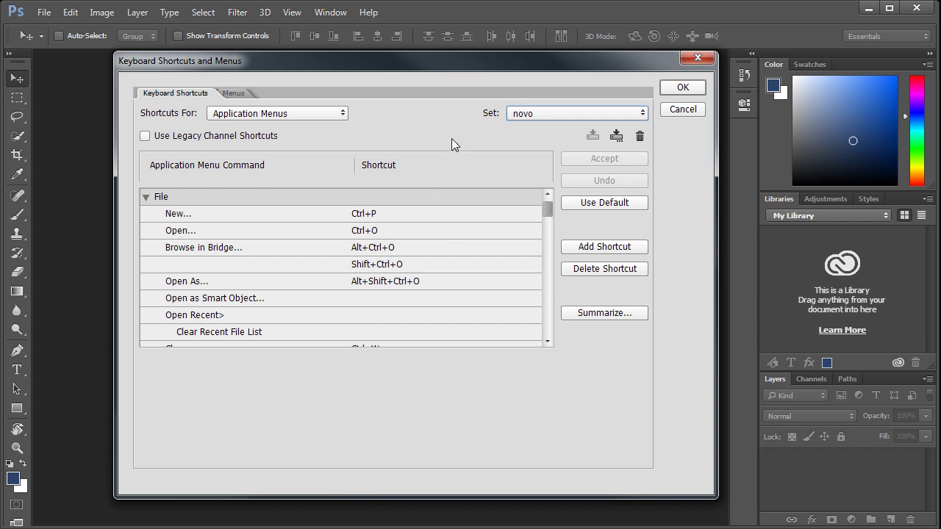
Delete the novo shortcut set and check the list of remaining sets.
{"action": "left_click", "coordinate": [640, 137]}
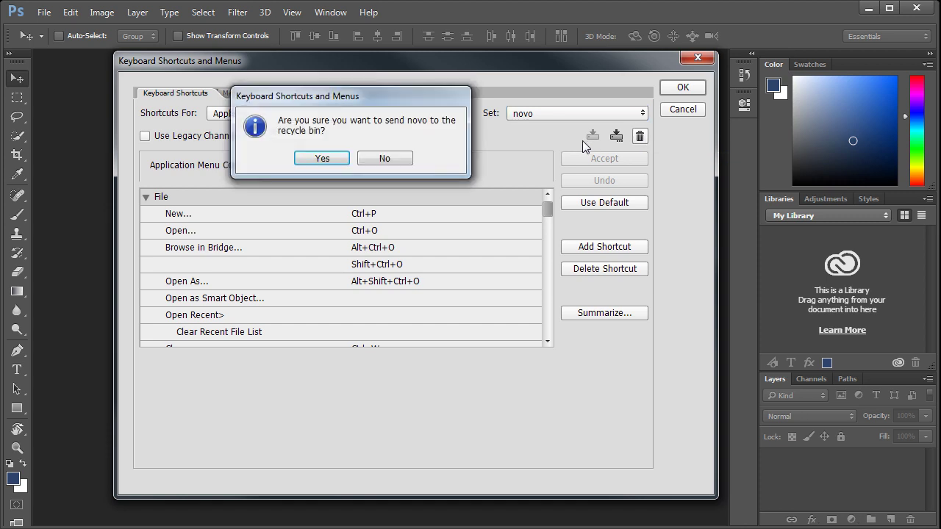
{"action": "left_click", "coordinate": [315, 158]}
{"action": "left_click", "coordinate": [587, 115]}
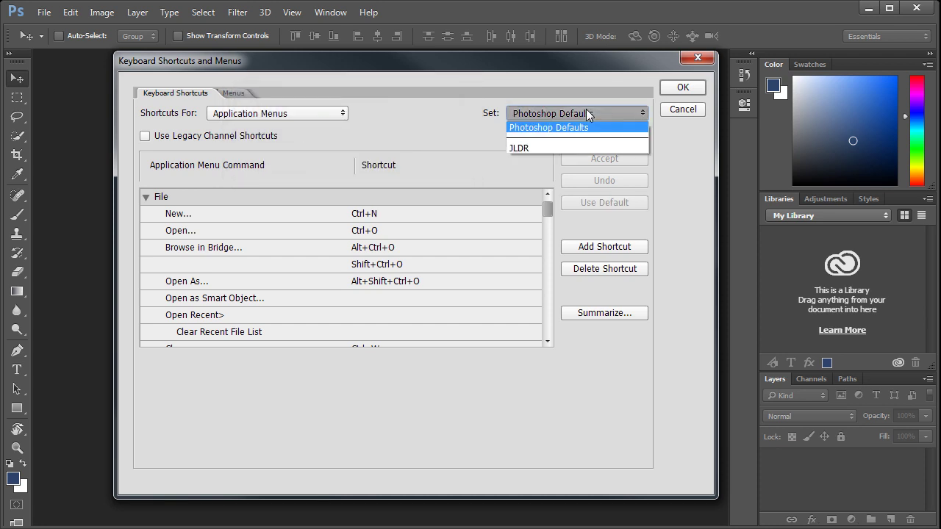
{"action": "left_click", "coordinate": [444, 119]}
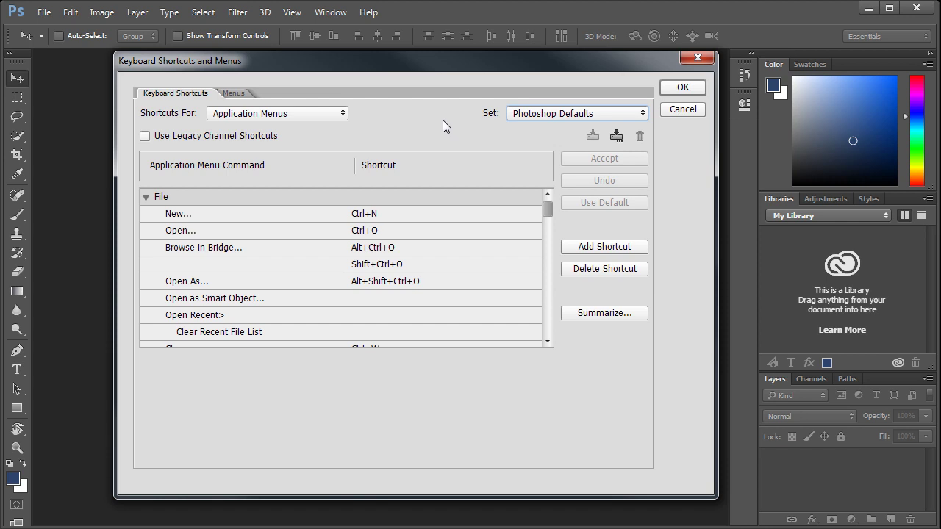
Start adding a second shortcut to the Print command and cancel it.
{"action": "left_click", "coordinate": [620, 255]}
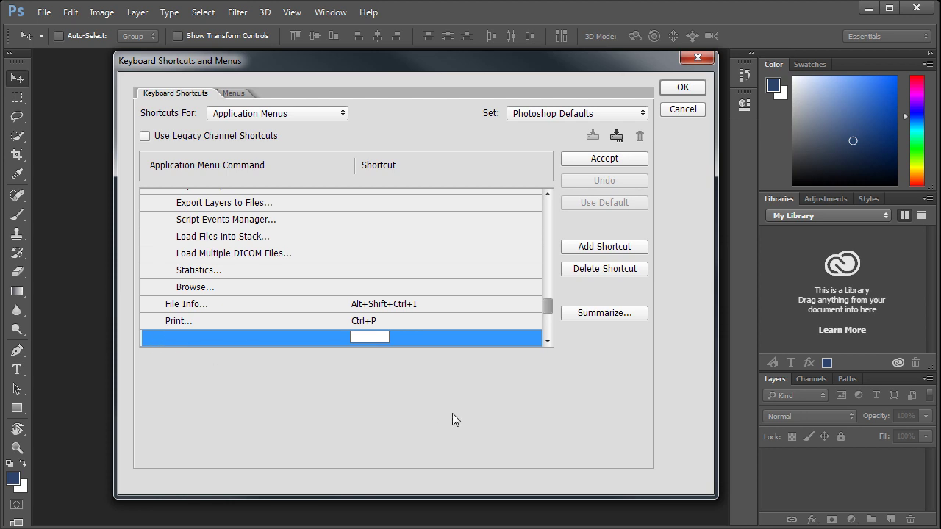
{"action": "key", "text": "Escape"}
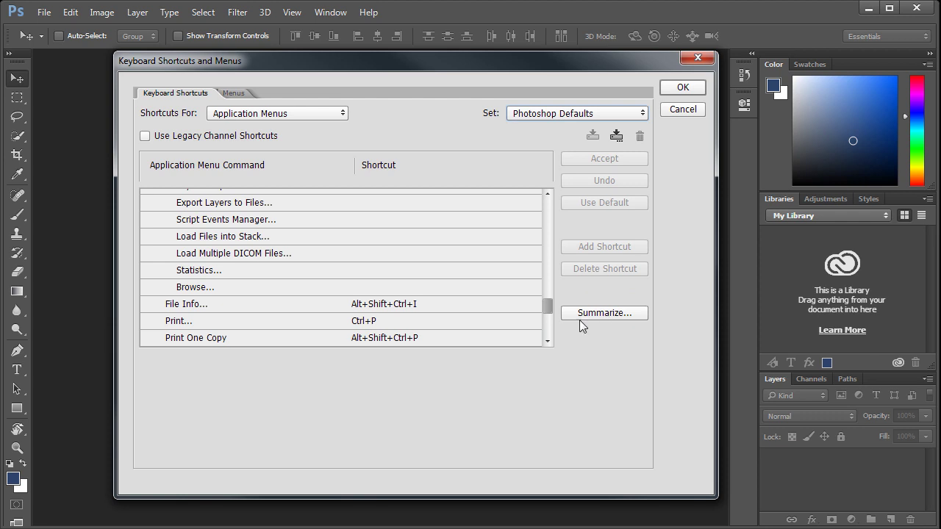
Switch to the JLDR shortcut set and return to the File commands at the start of the list.
{"action": "left_click", "coordinate": [565, 118]}
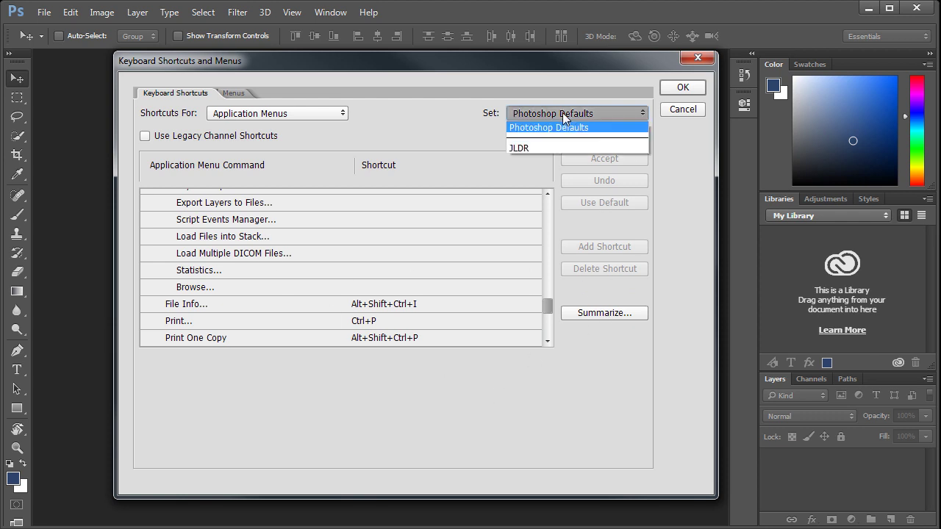
{"action": "left_click", "coordinate": [512, 148]}
{"action": "left_click_drag", "start_coordinate": [548, 303], "coordinate": [562, 197]}
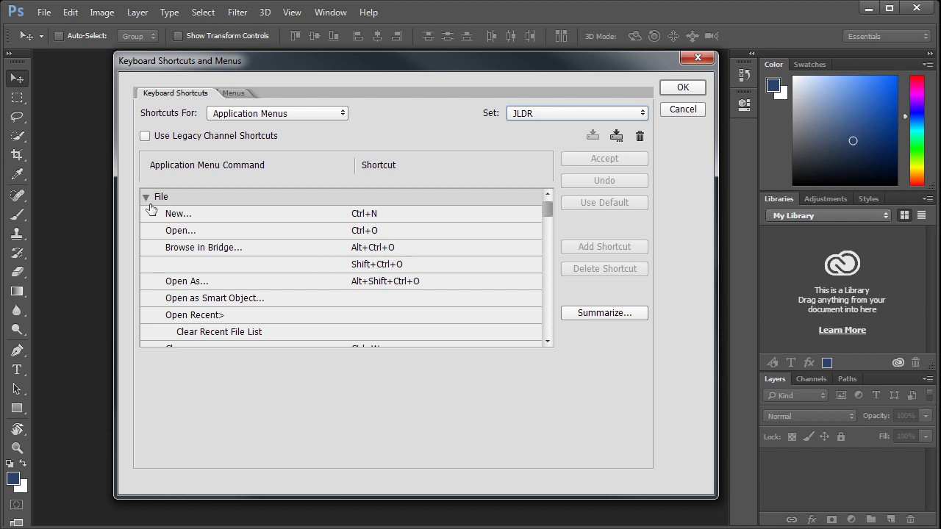
Export a summary of the JLDR shortcut set as JLDR.htm into the Photoshop - basico folder on drive 2TB (F:).
{"action": "left_click", "coordinate": [594, 316]}
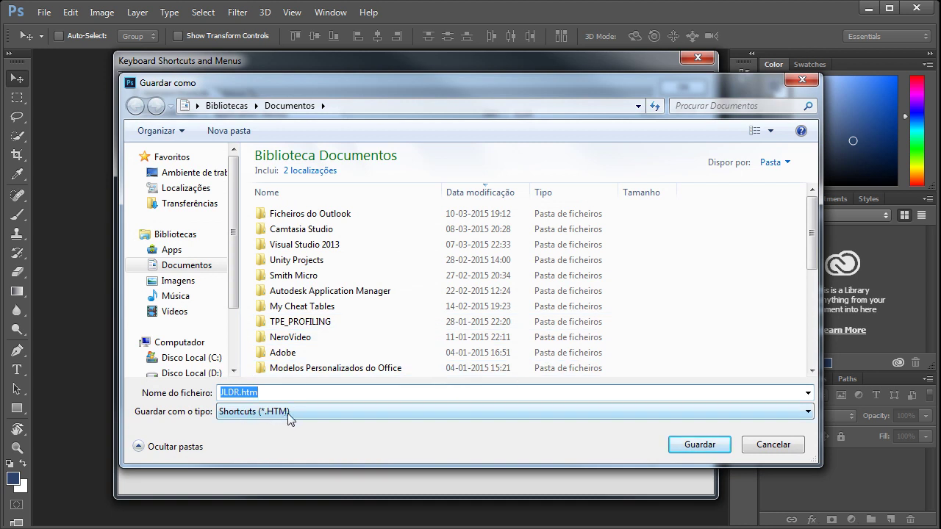
{"action": "scroll", "coordinate": [184, 294], "scroll_direction": "down", "scroll_amount": 1}
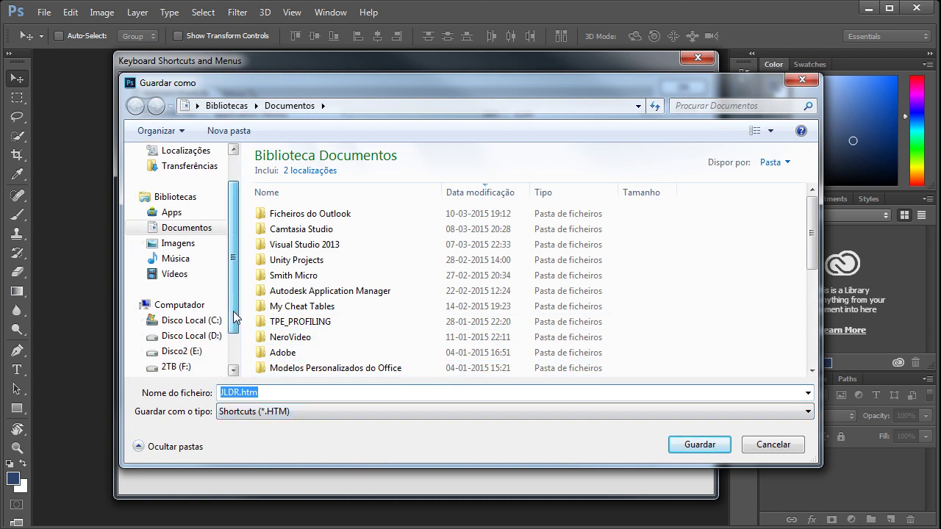
{"action": "left_click", "coordinate": [176, 351]}
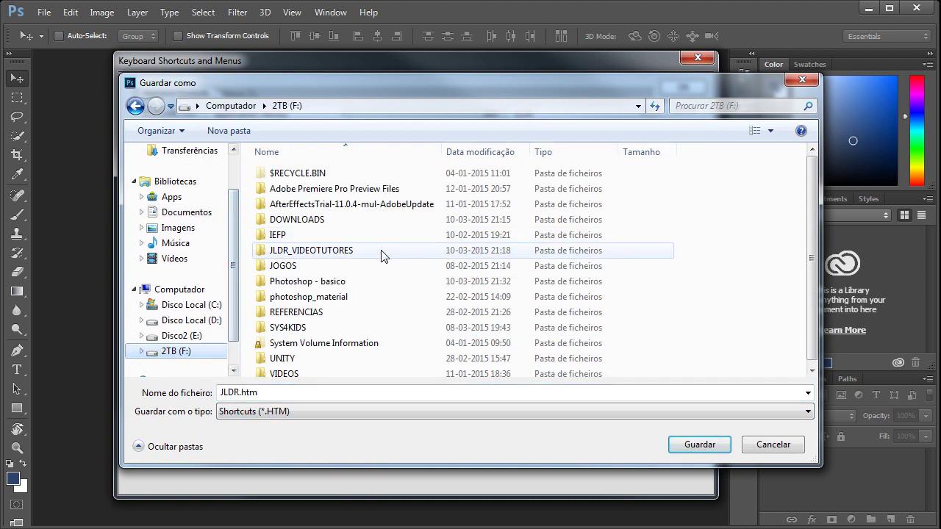
{"action": "left_click", "coordinate": [294, 327]}
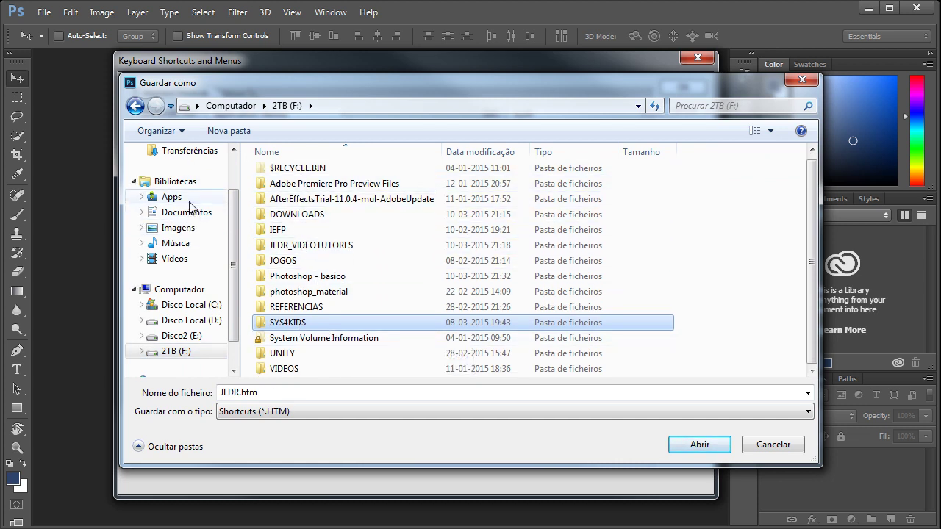
{"action": "left_click", "coordinate": [213, 307]}
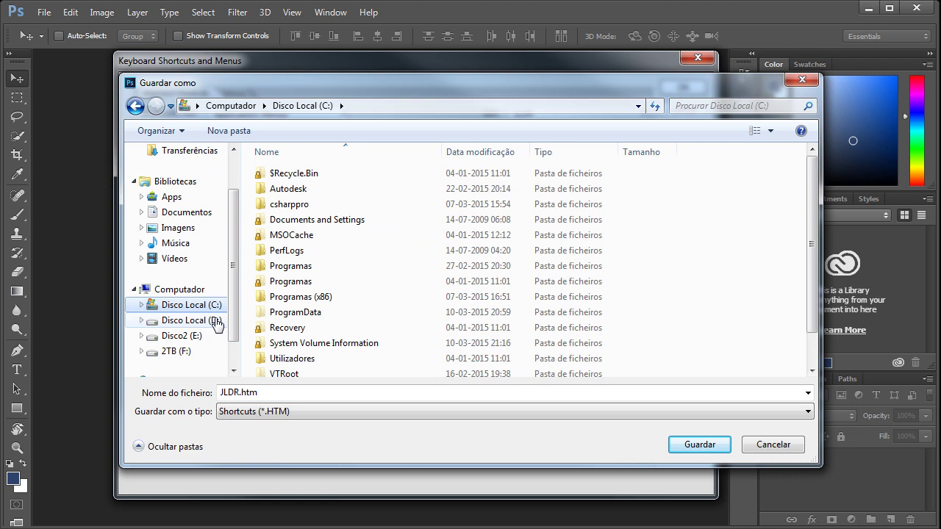
{"action": "left_click", "coordinate": [215, 321]}
{"action": "left_click", "coordinate": [180, 337]}
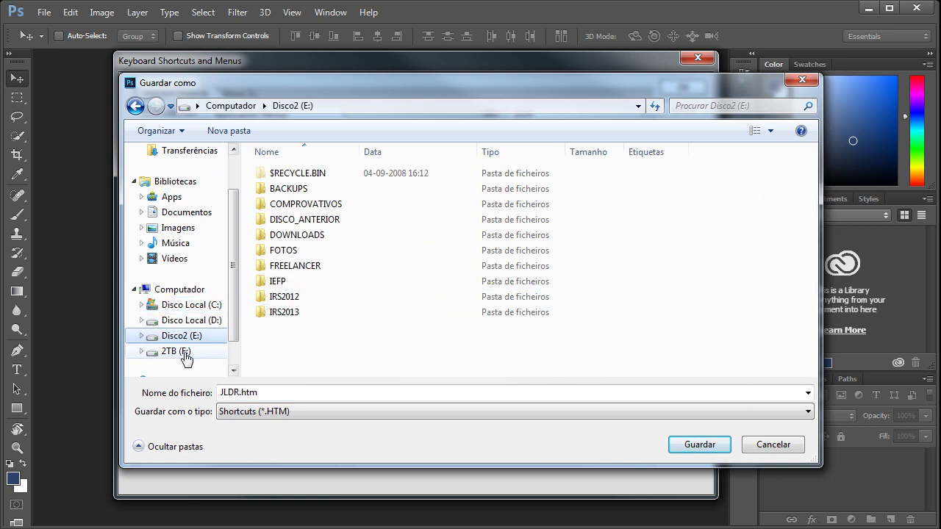
{"action": "left_click", "coordinate": [175, 351]}
{"action": "double_click", "coordinate": [358, 282]}
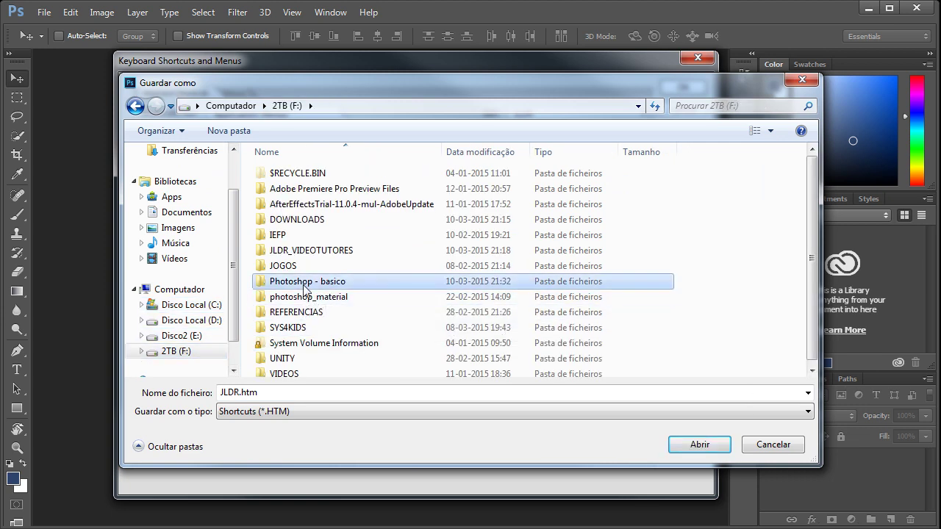
{"action": "double_click", "coordinate": [257, 392]}
{"action": "left_click", "coordinate": [304, 392]}
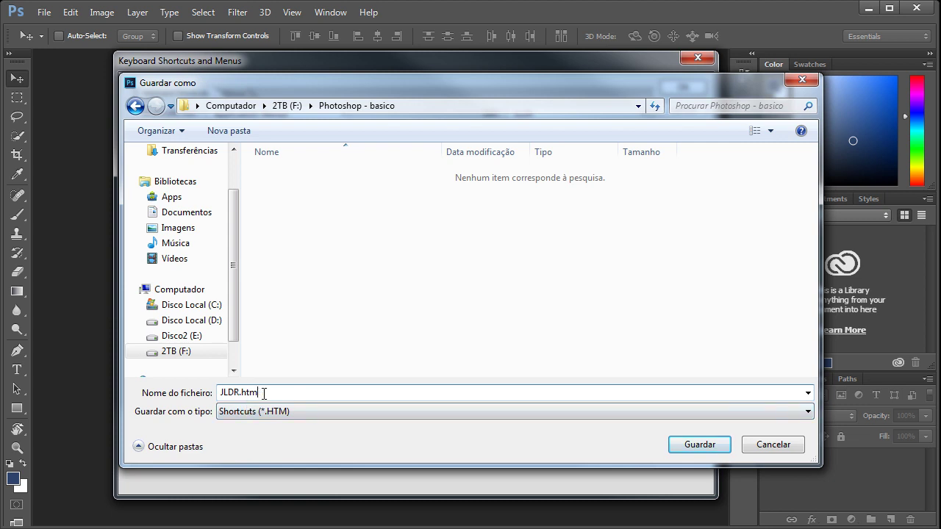
{"action": "left_click", "coordinate": [702, 445]}
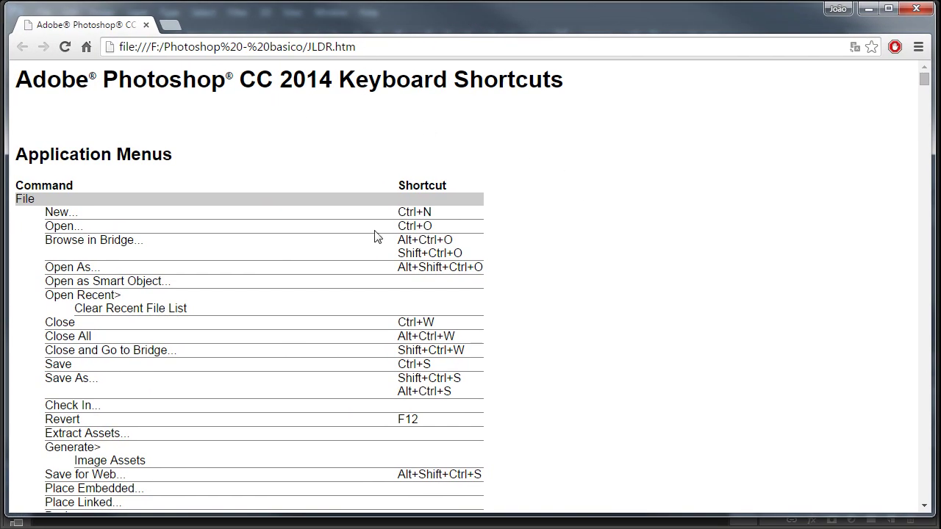
Look through the exported shortcut summary in the browser and close it to return to Photoshop.
{"action": "scroll", "coordinate": [596, 237], "scroll_direction": "down", "scroll_amount": 3}
{"action": "left_click_drag", "start_coordinate": [920, 87], "coordinate": [929, 289]}
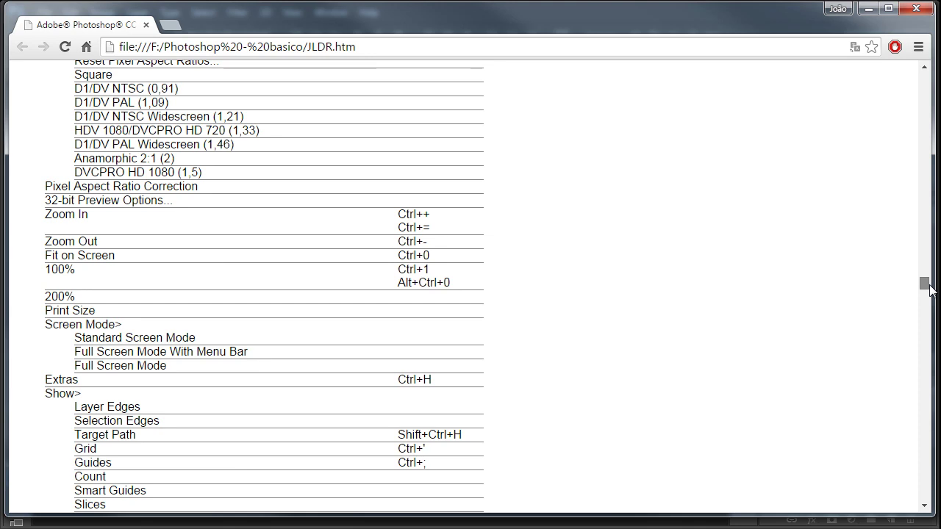
{"action": "left_click_drag", "start_coordinate": [929, 289], "coordinate": [923, 74]}
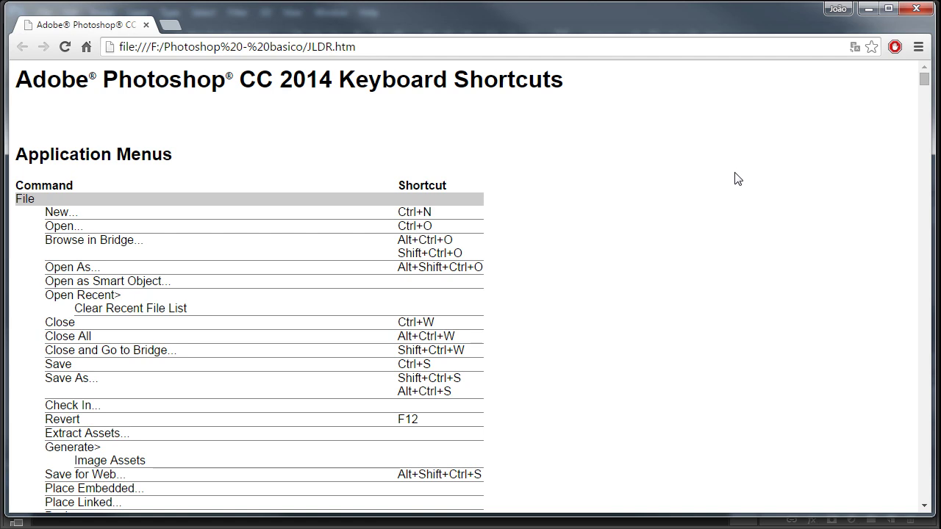
{"action": "left_click", "coordinate": [917, 9]}
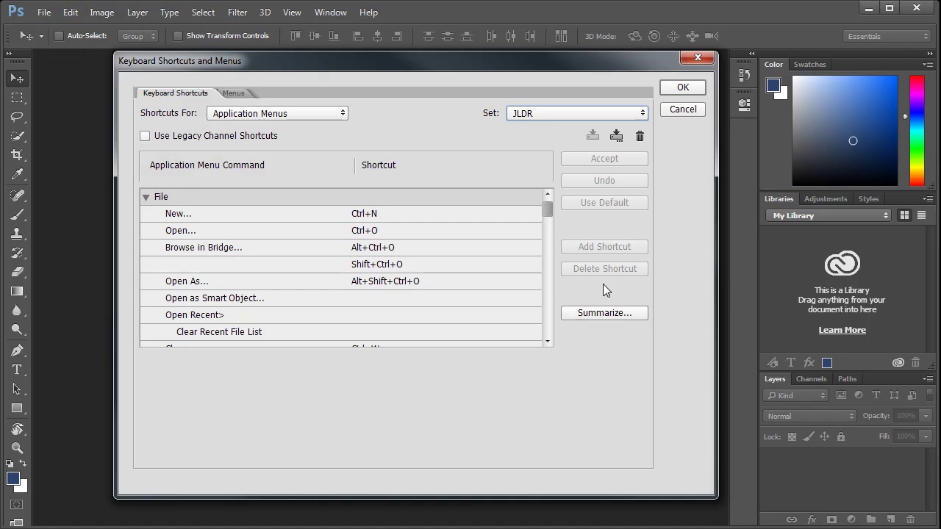